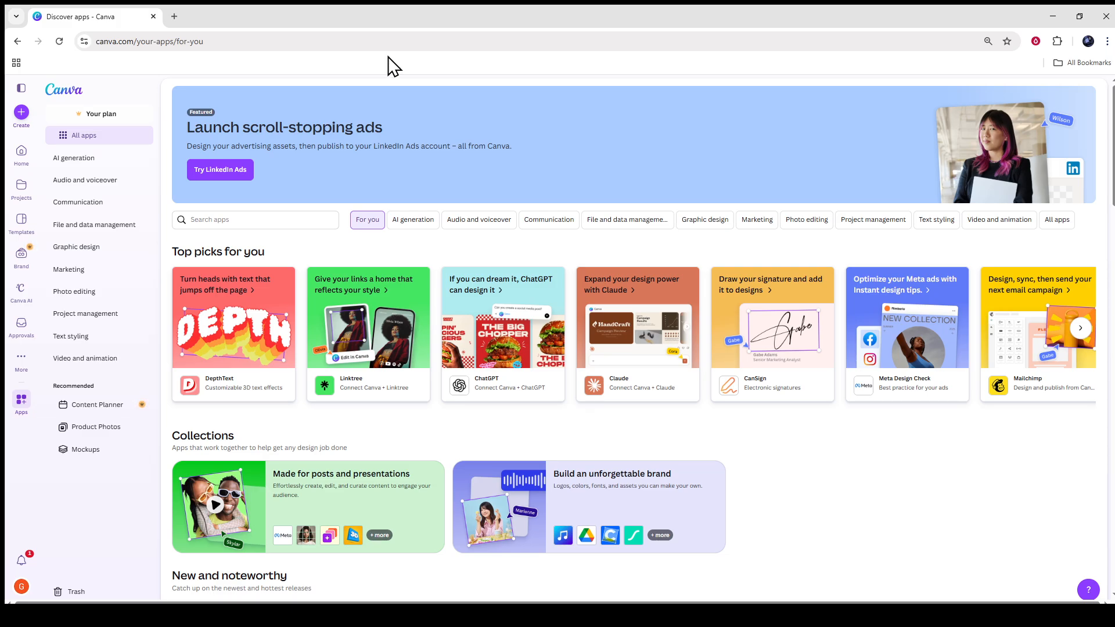
pyautogui.click(122, 41)
pyautogui.click(130, 40)
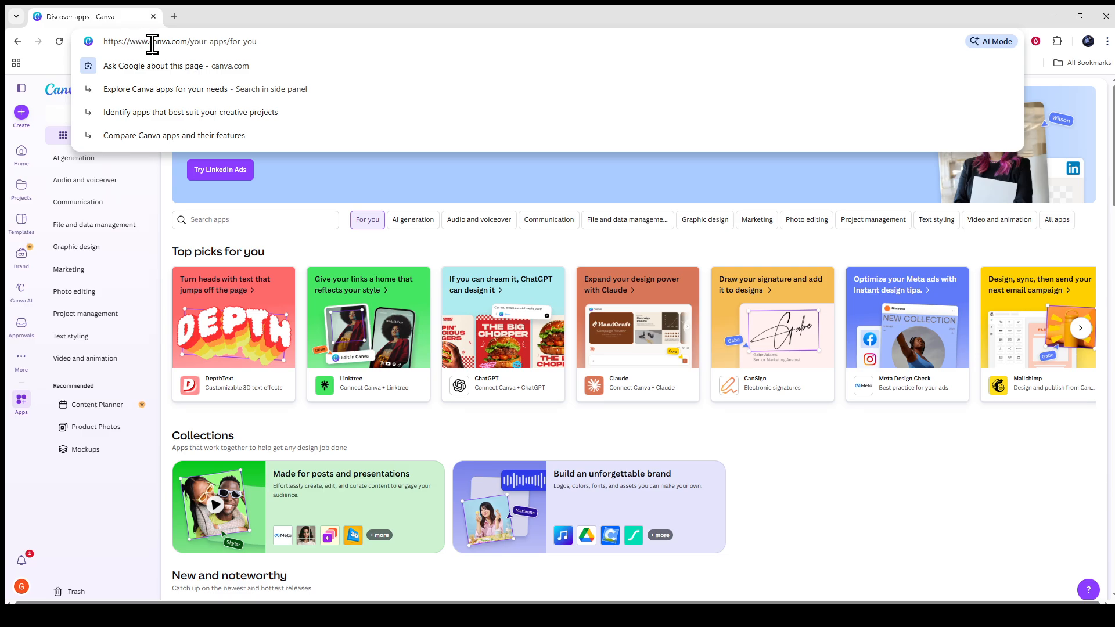
pyautogui.click(162, 169)
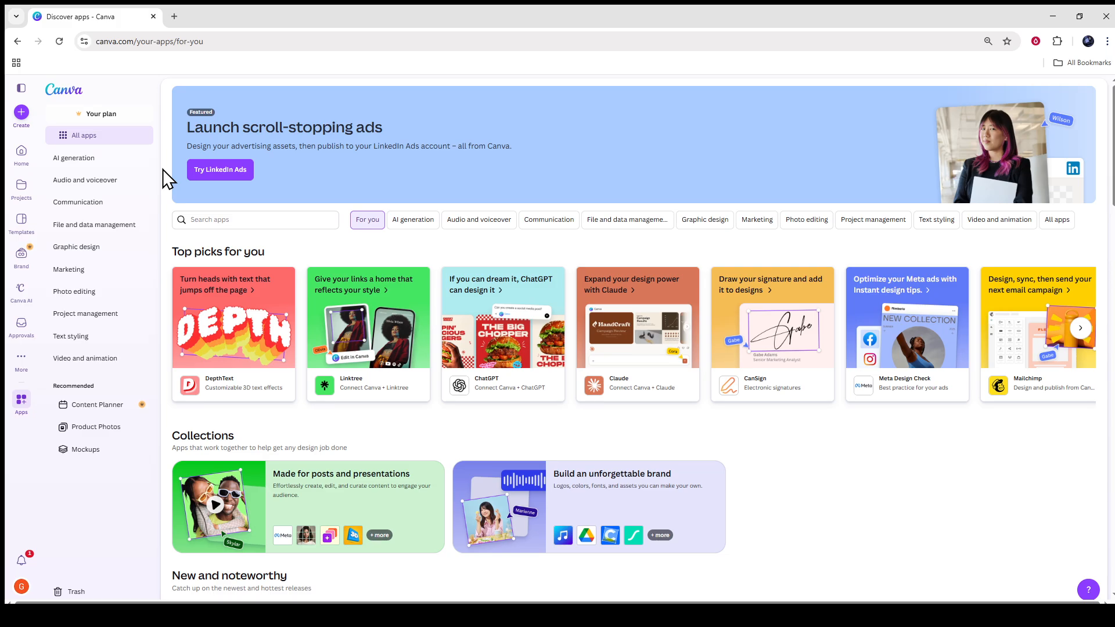
# Search the design types for "poster" and create a blank Poster (Landscape) design.
pyautogui.click(22, 113)
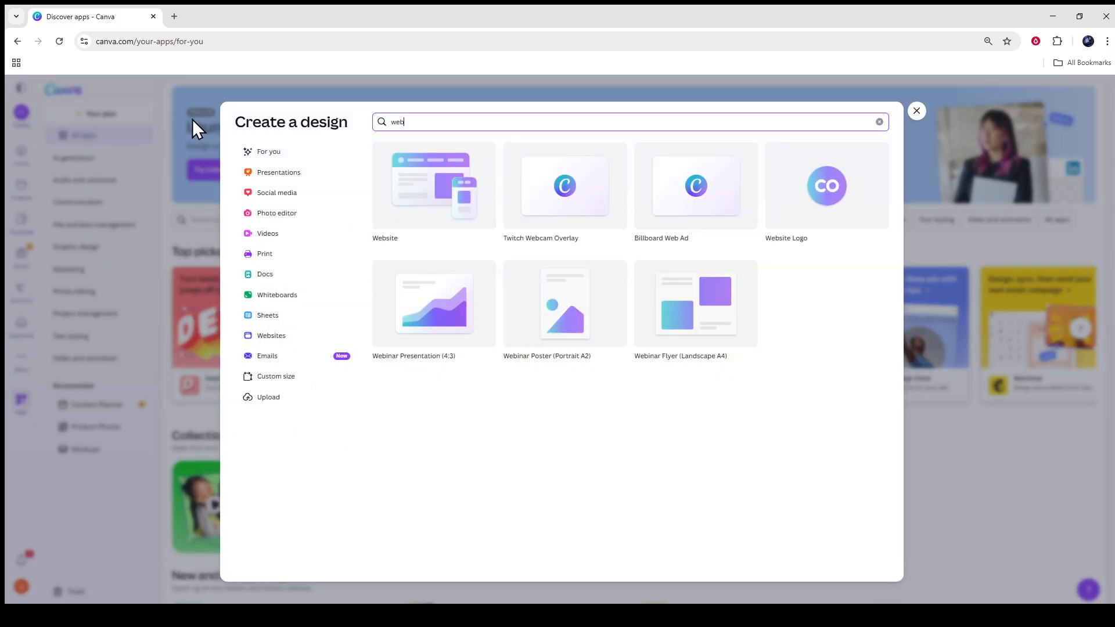
pyautogui.moveTo(452, 121); pyautogui.dragTo(356, 130)
pyautogui.write('poster')
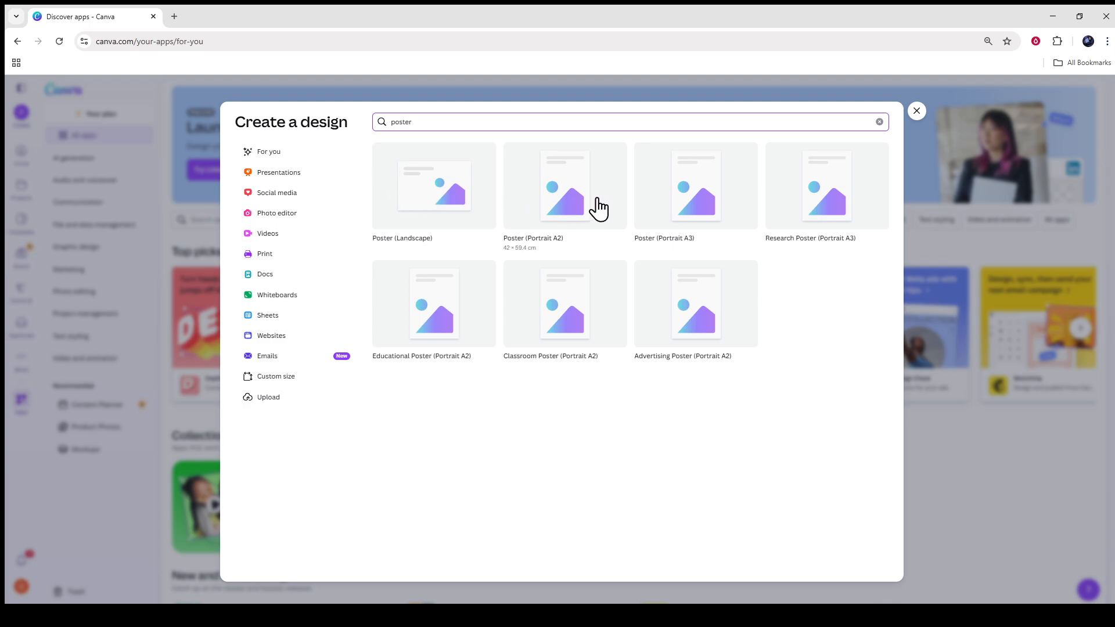
pyautogui.click(459, 208)
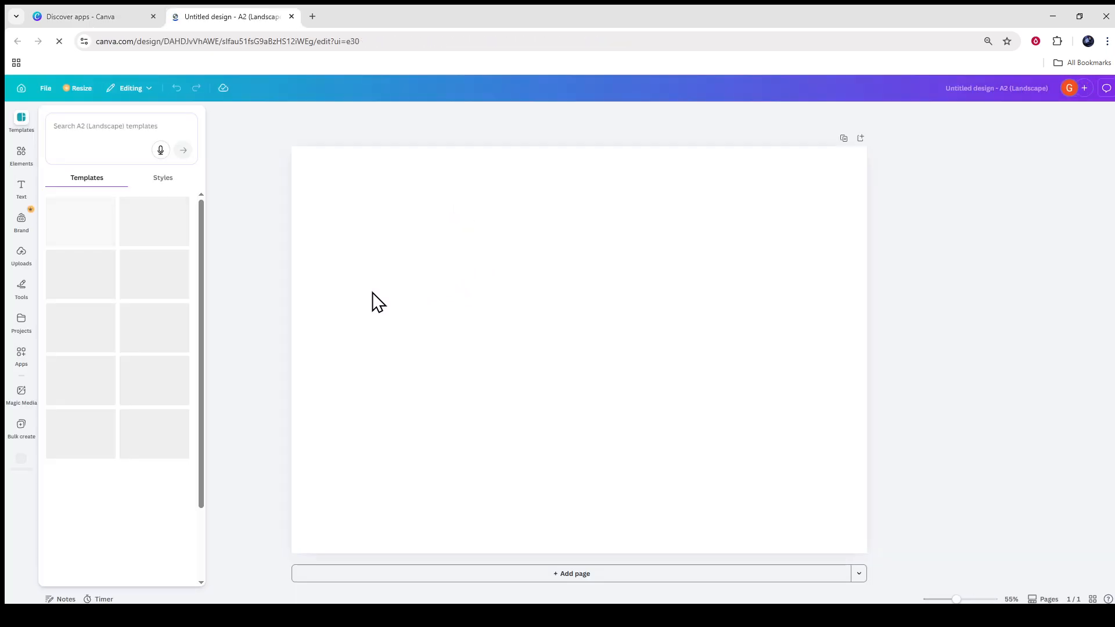
# Search the templates for "football" and apply the Black and Red Modern Soccer Tournament Poster template to the page.
pyautogui.click(100, 131)
pyautogui.write('football')
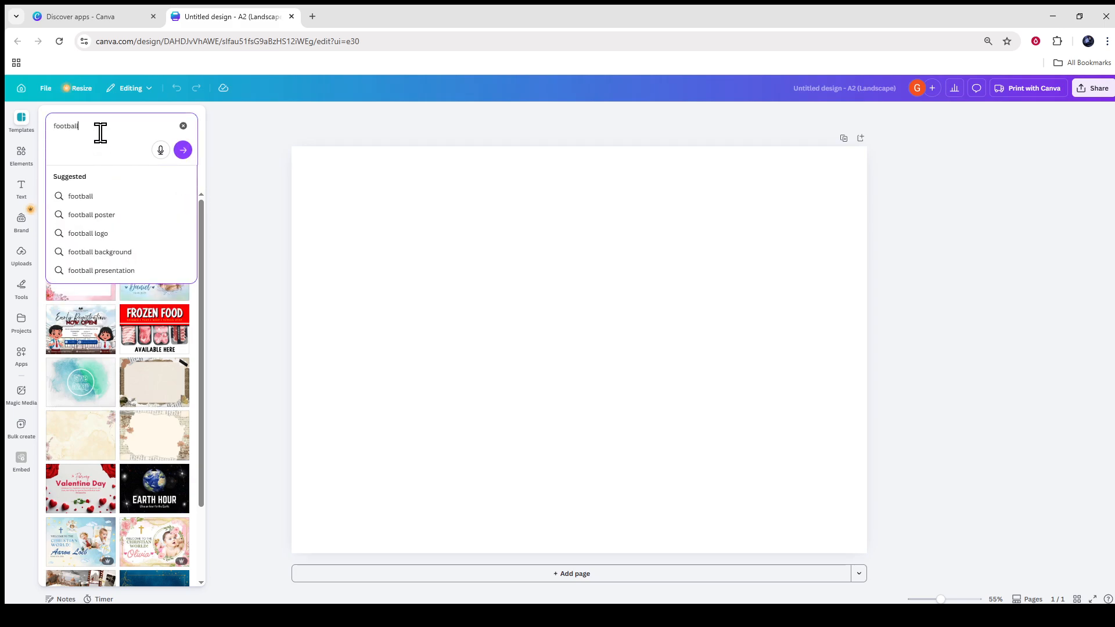
pyautogui.press('Return')
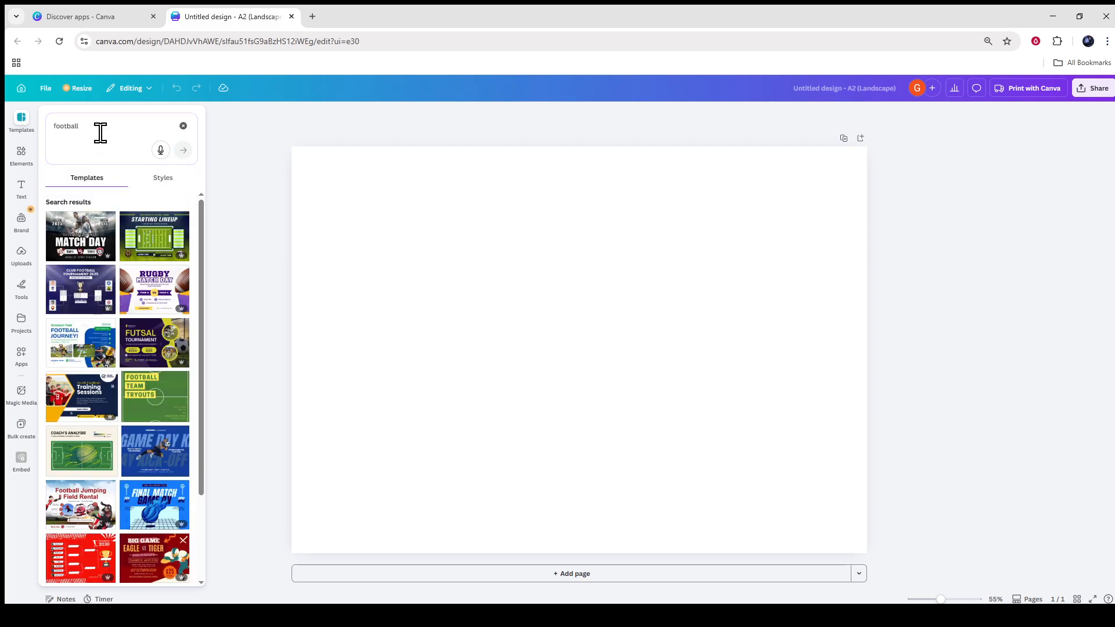
pyautogui.click(79, 249)
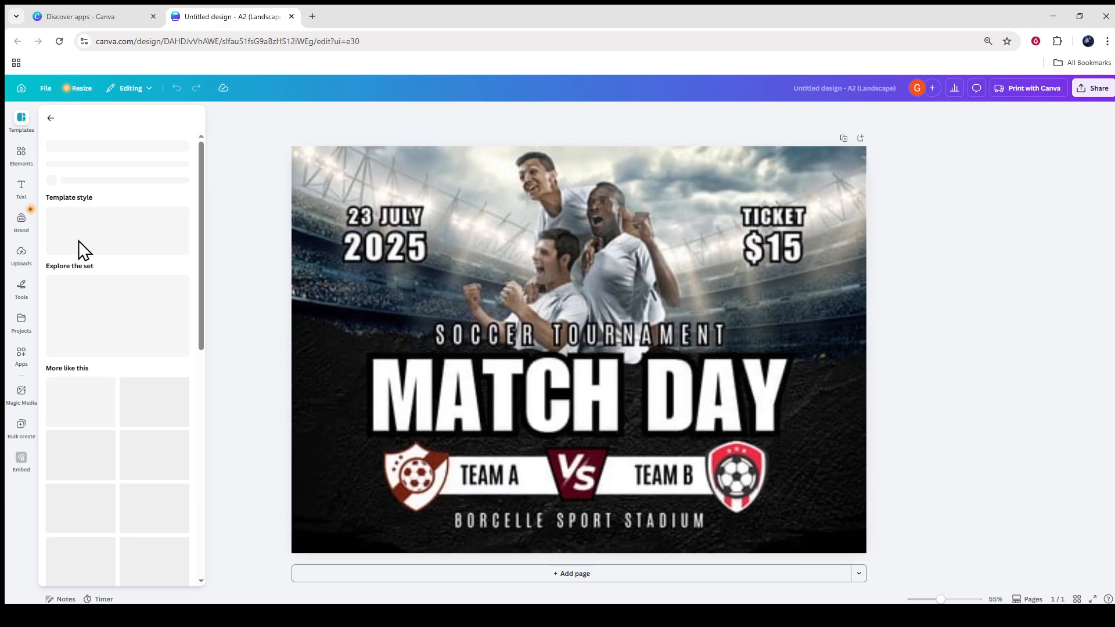
pyautogui.click(437, 334)
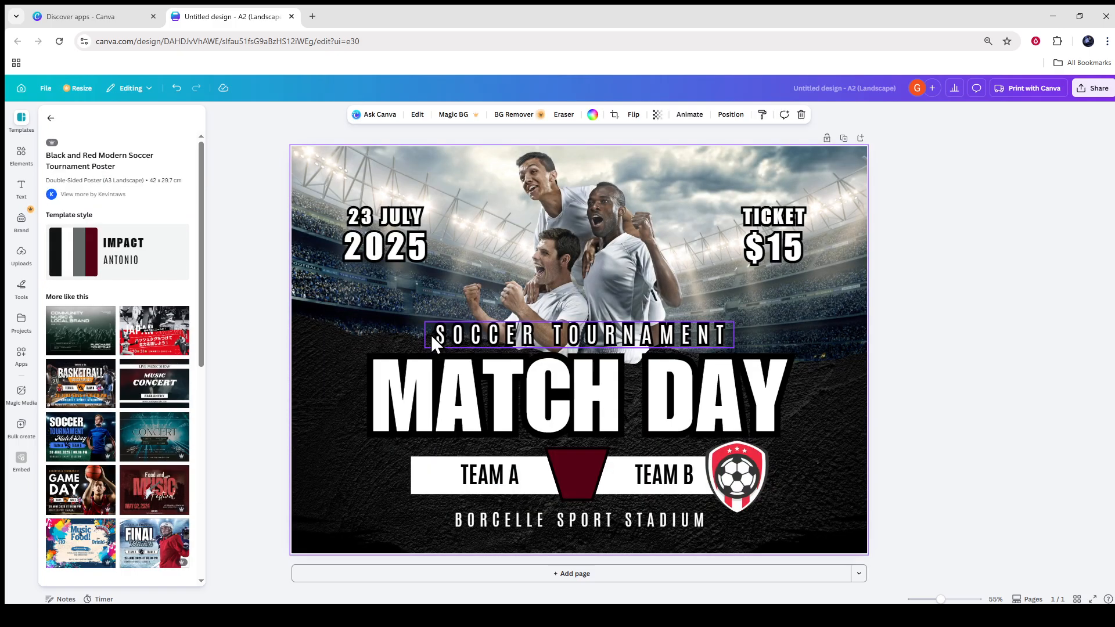
pyautogui.click(245, 382)
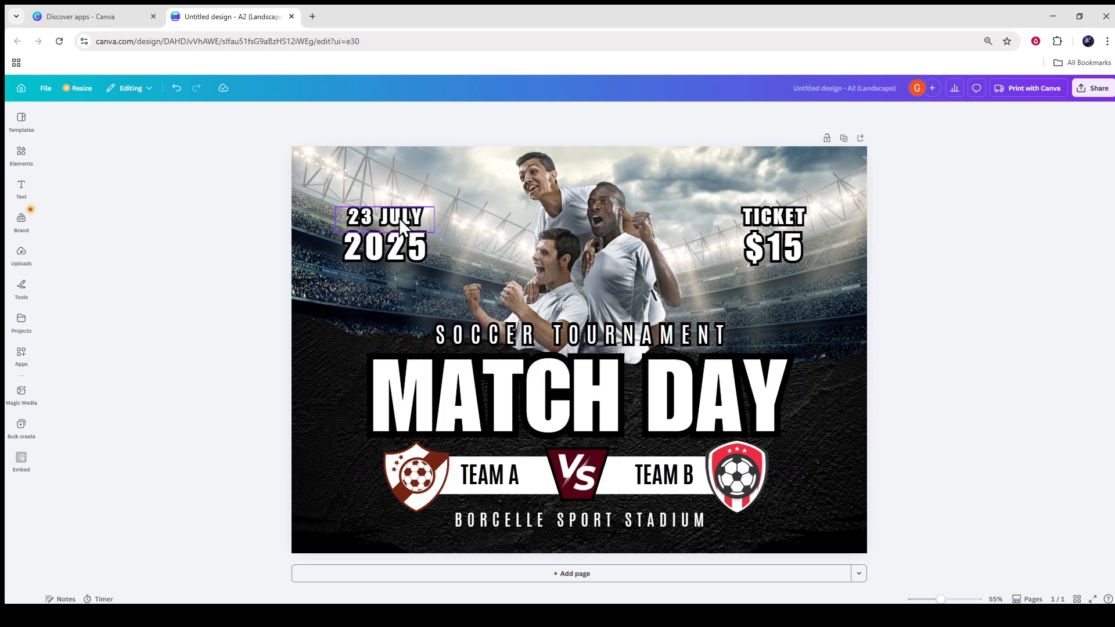
# Replace the "TEAM A" text on the poster with "NFT TEAM".
pyautogui.doubleClick(496, 472)
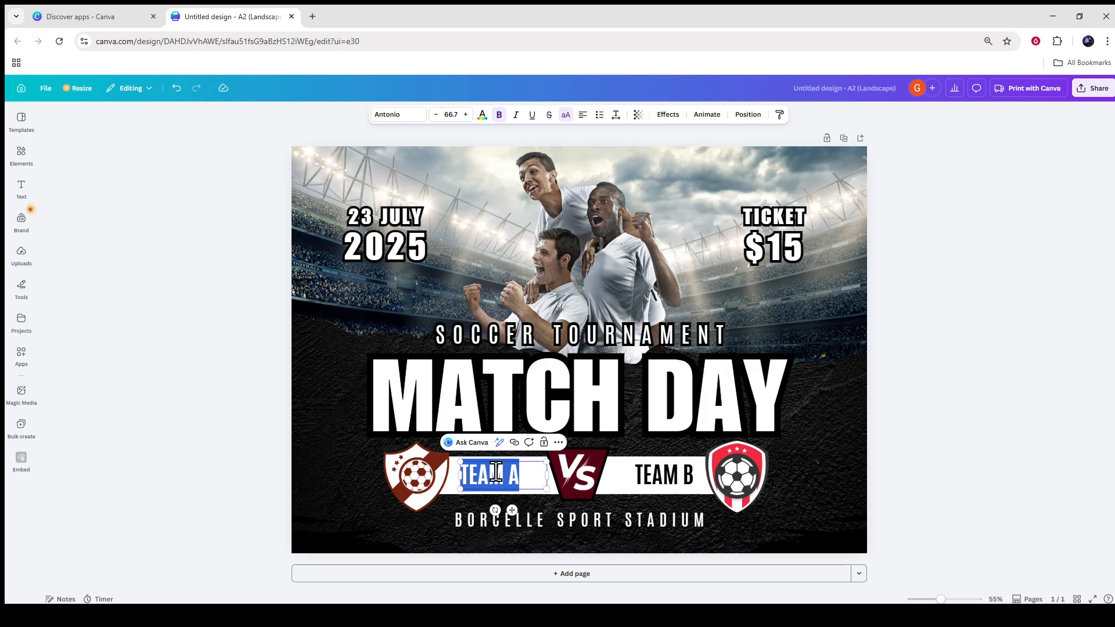
pyautogui.write('NFT')
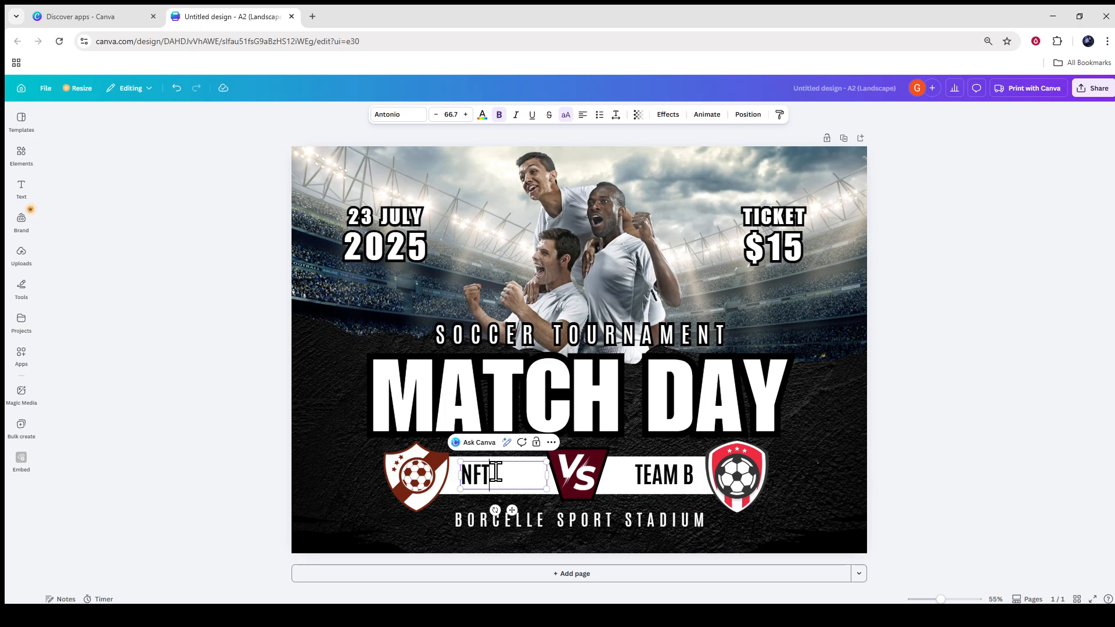
pyautogui.write(' TEAM')
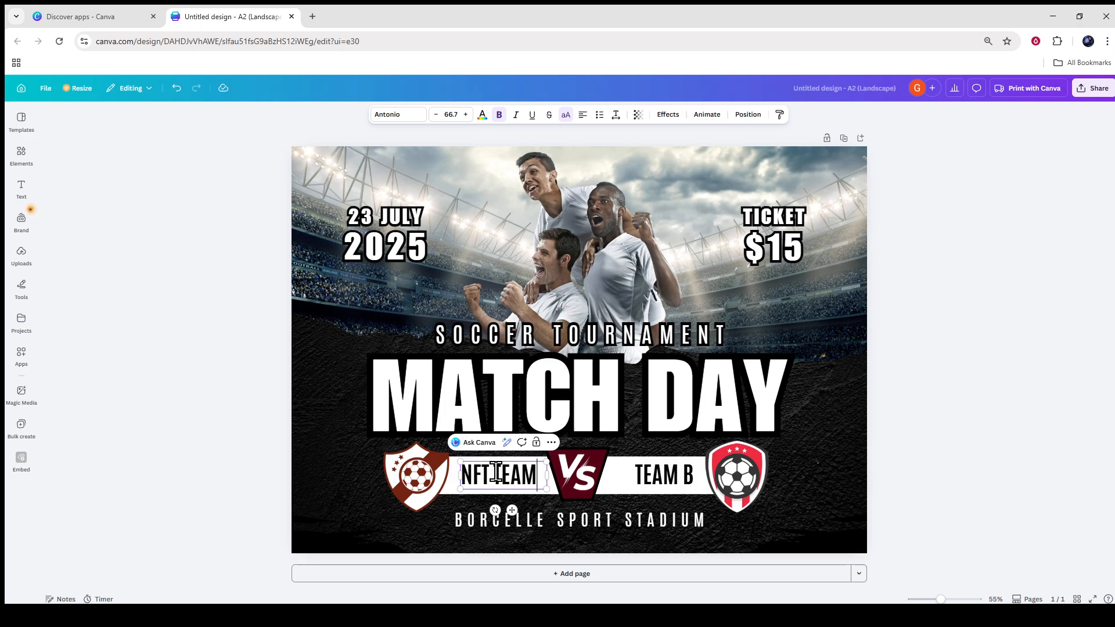
# Replace the "TEAM B" text on the poster with "UST TEAM".
pyautogui.doubleClick(671, 478)
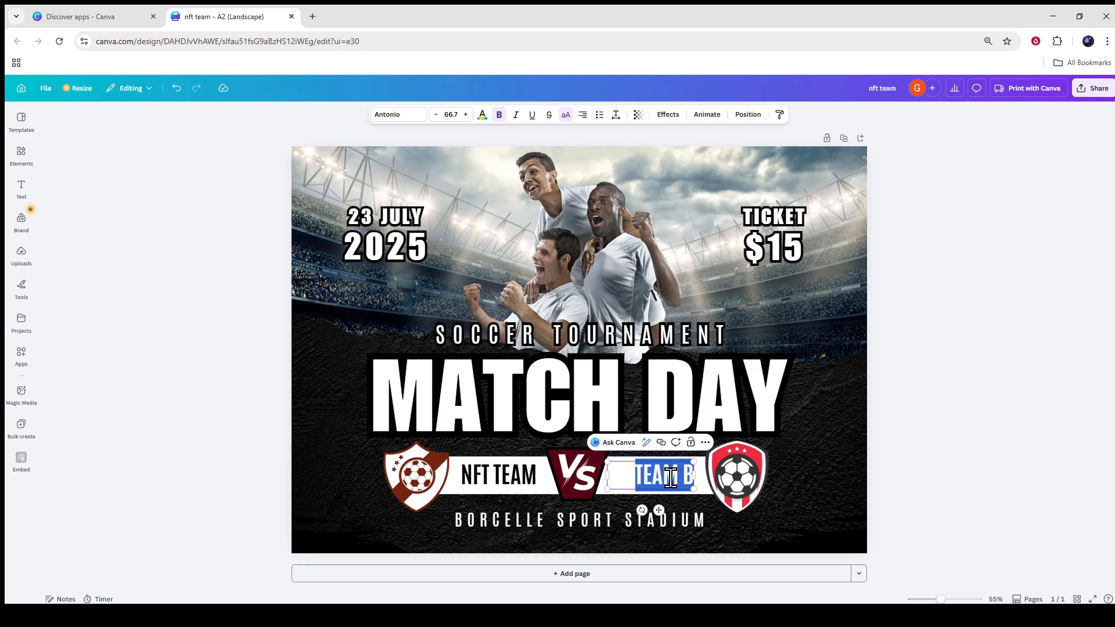
pyautogui.write('US')
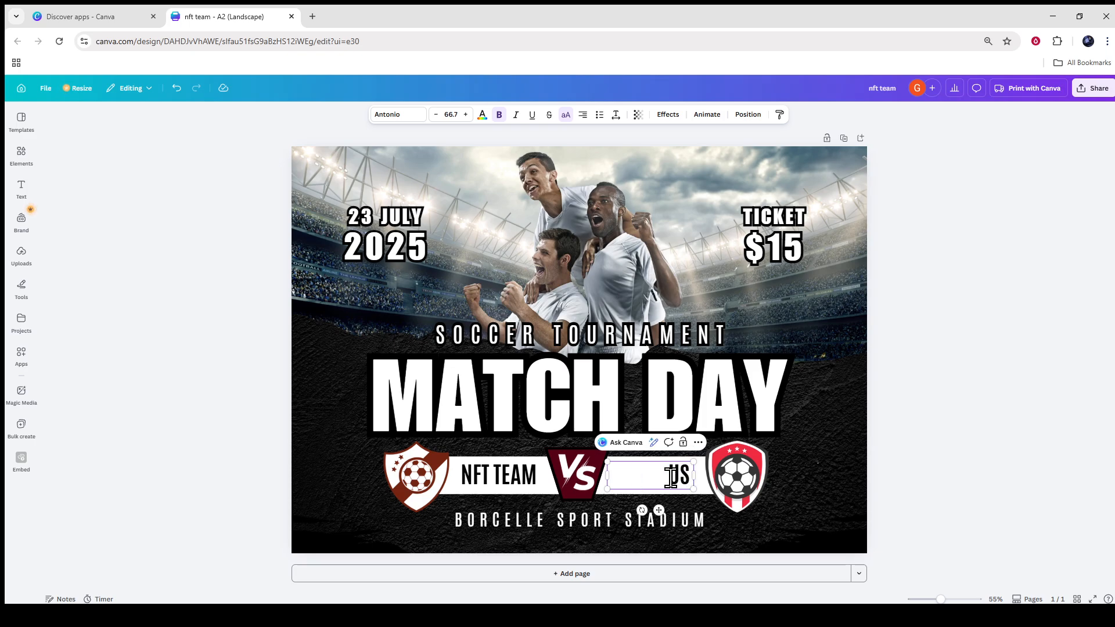
pyautogui.write(' T TEAM')
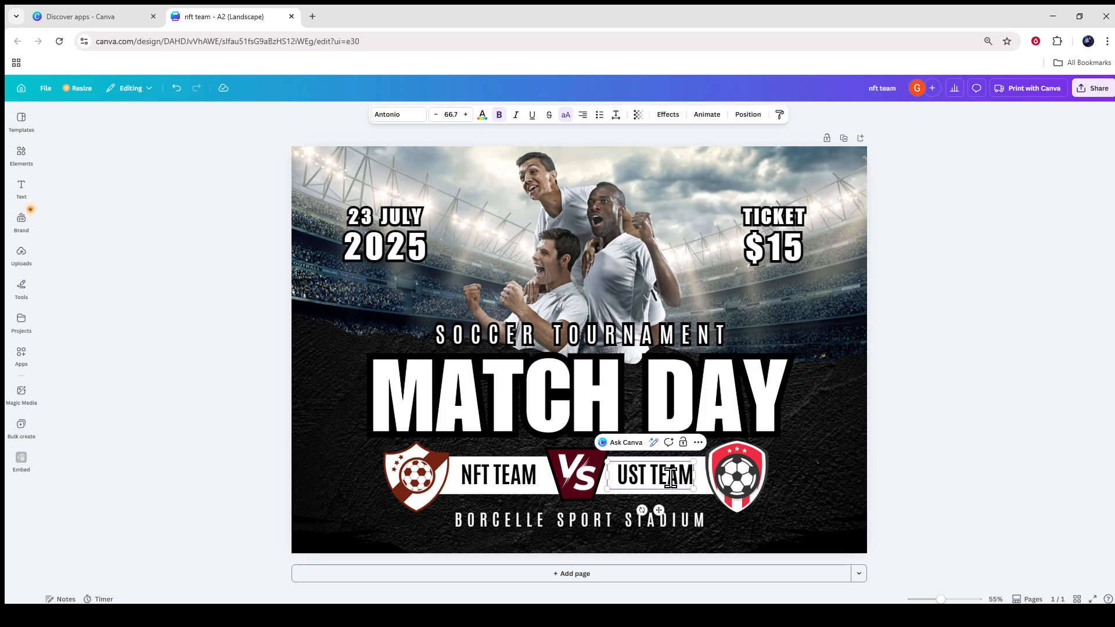
pyautogui.click(945, 430)
pyautogui.click(21, 189)
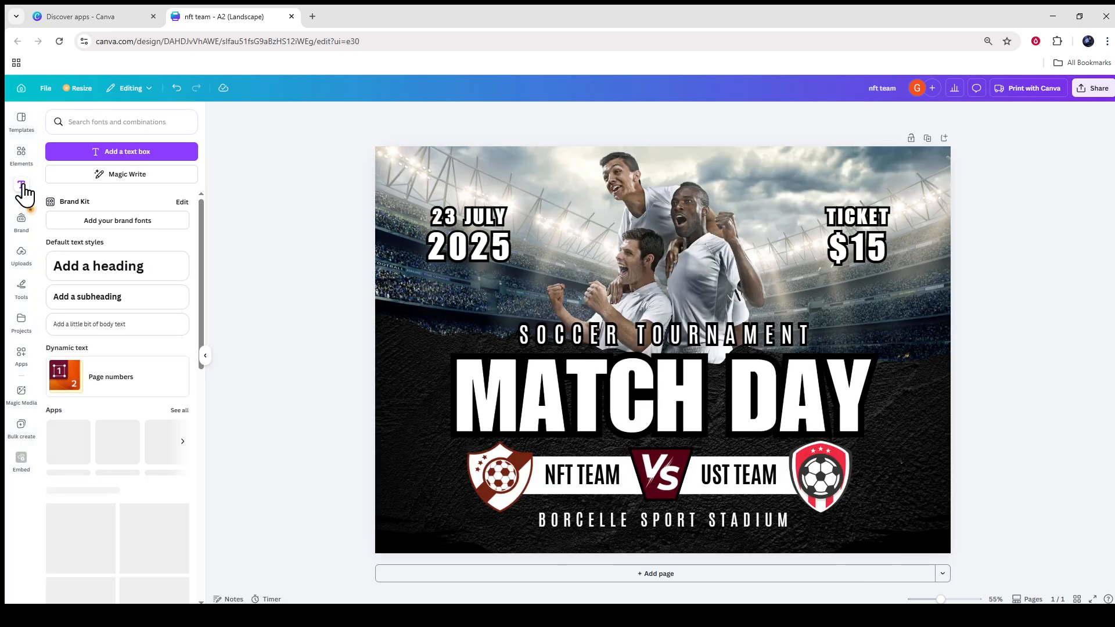
pyautogui.click(120, 277)
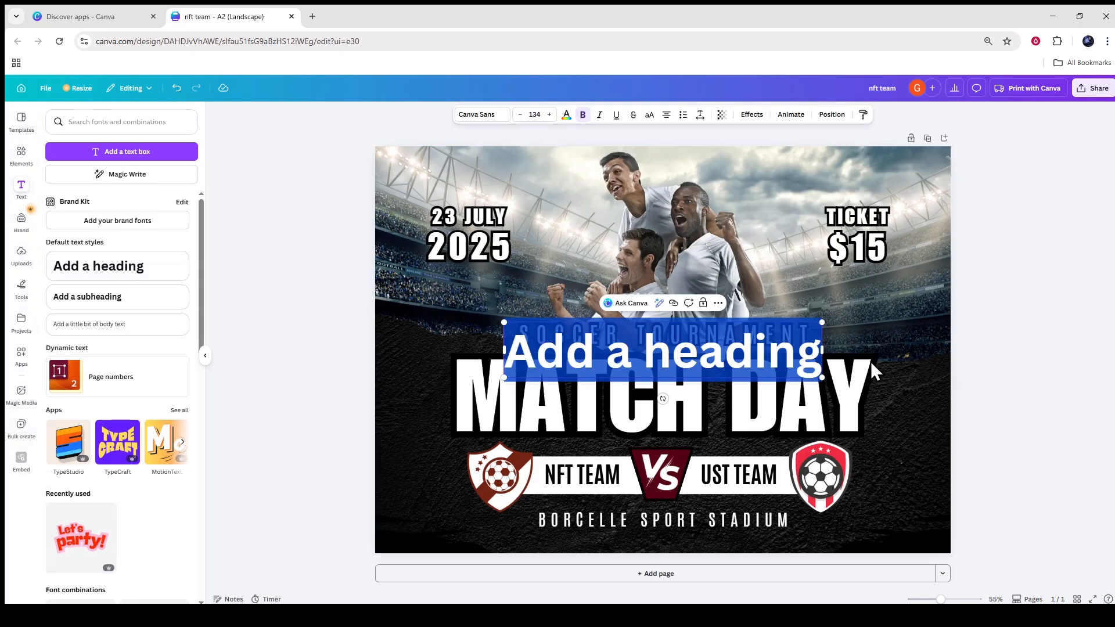
pyautogui.click(1088, 382)
pyautogui.click(744, 335)
pyautogui.click(755, 361)
pyautogui.click(892, 365)
pyautogui.click(766, 360)
pyautogui.press('Delete')
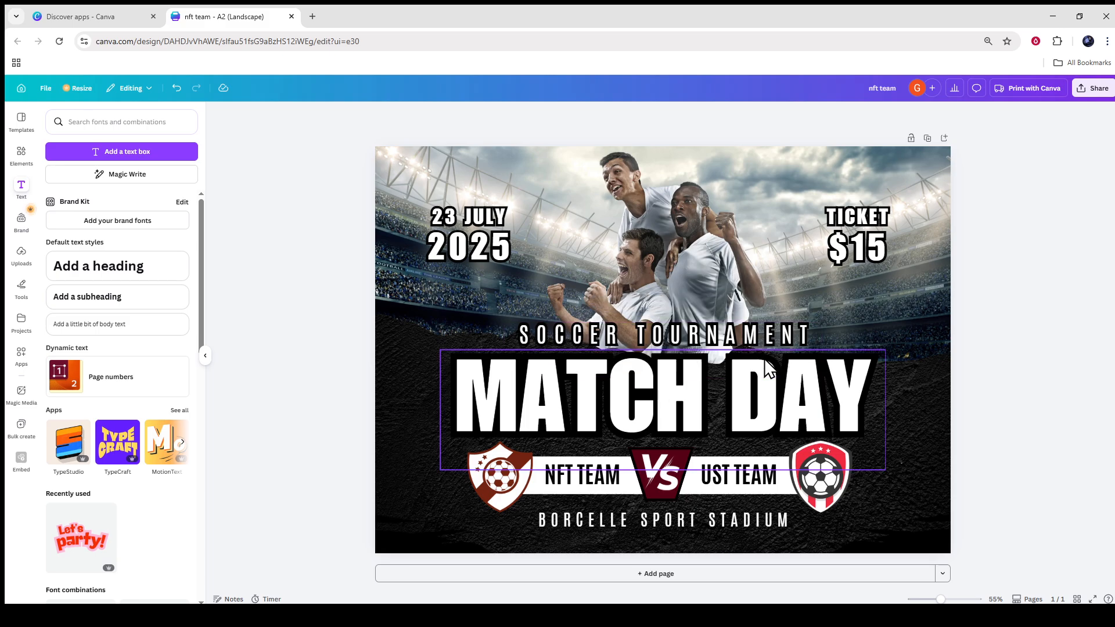
pyautogui.click(455, 223)
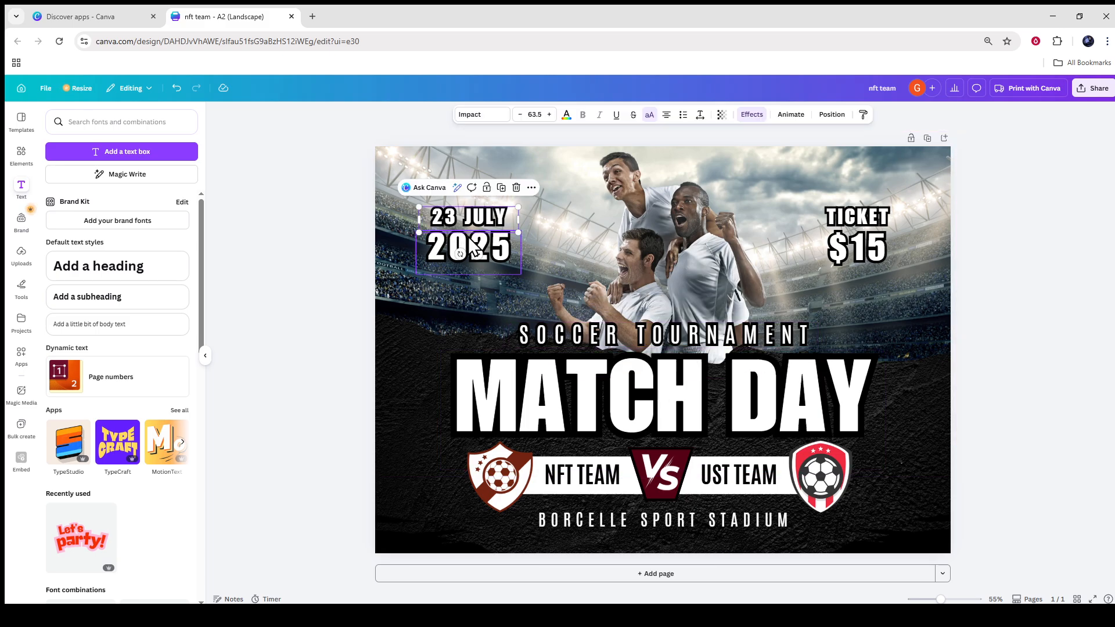
pyautogui.click(501, 244)
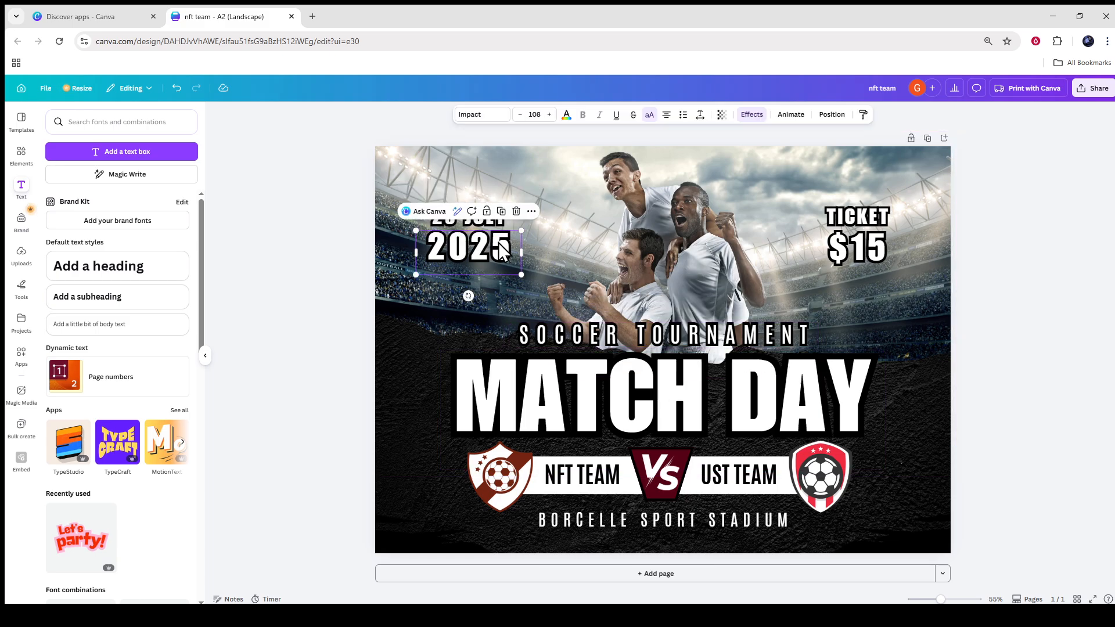
pyautogui.moveTo(696, 242); pyautogui.dragTo(675, 334)
pyautogui.hotkey('ctrl', 'z')
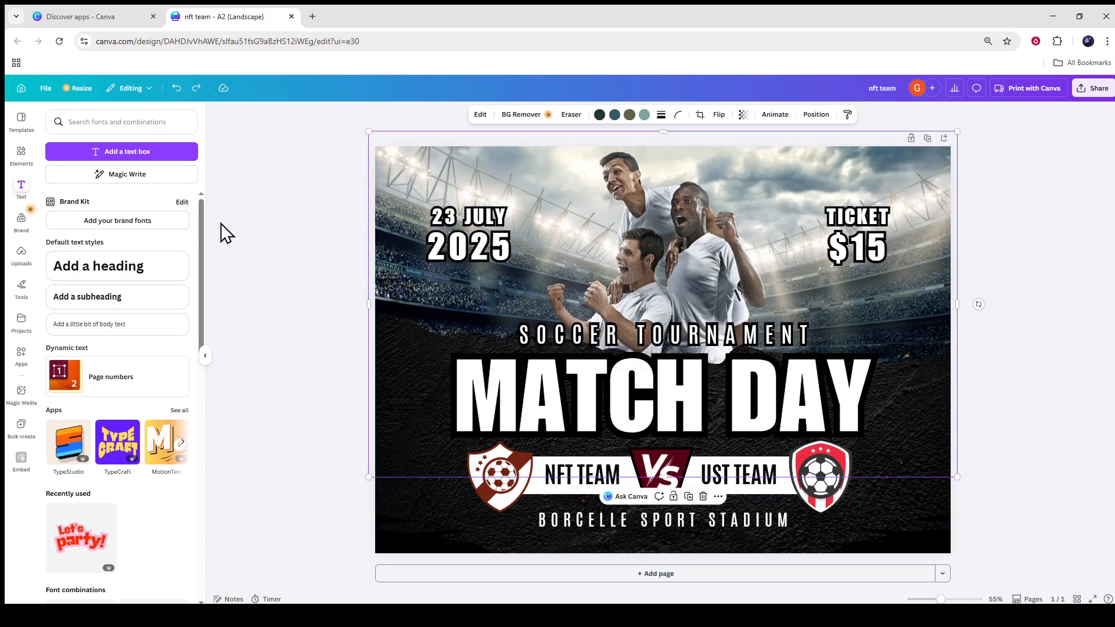
# Search the elements for "football" and place the black-and-white soccer ball photo, small, in the poster's lower-left corner.
pyautogui.click(109, 126)
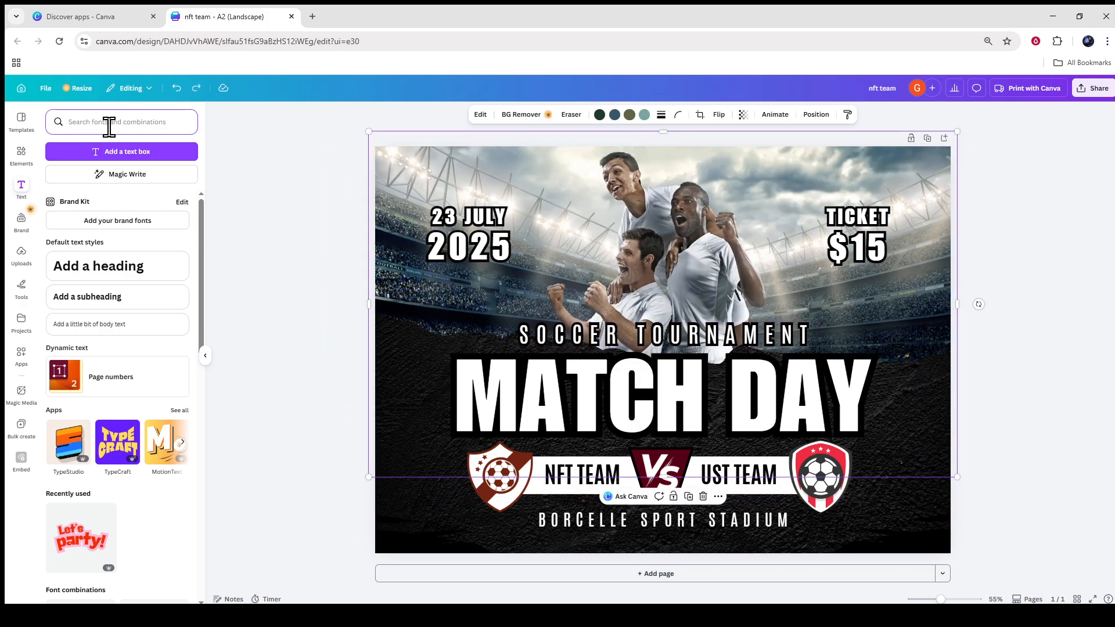
pyautogui.click(21, 154)
pyautogui.click(119, 127)
pyautogui.write('football')
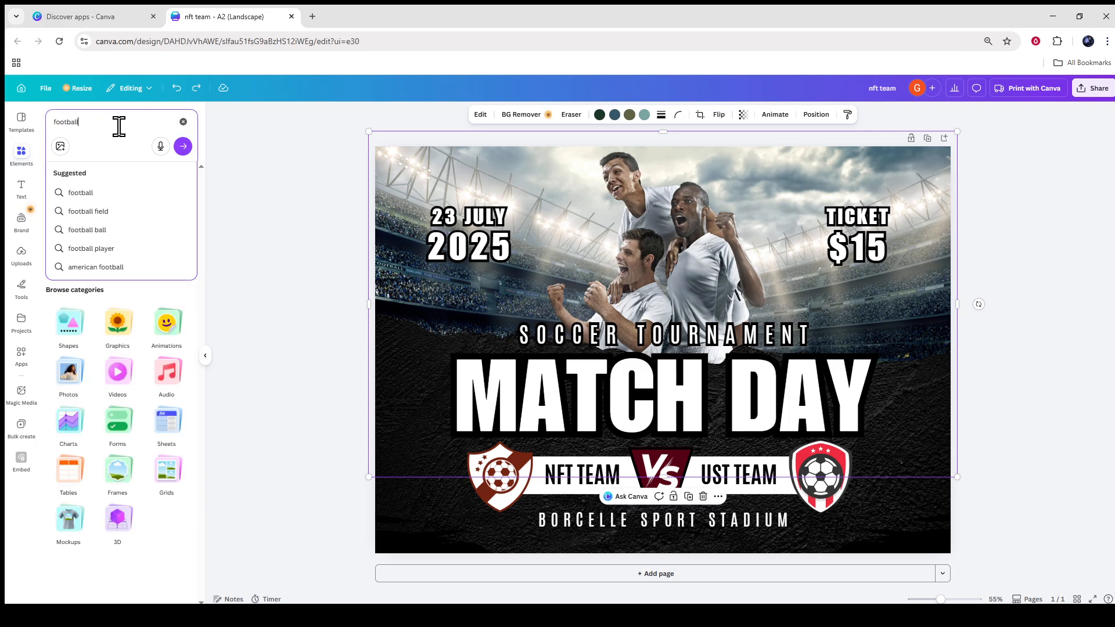
pyautogui.press('Return')
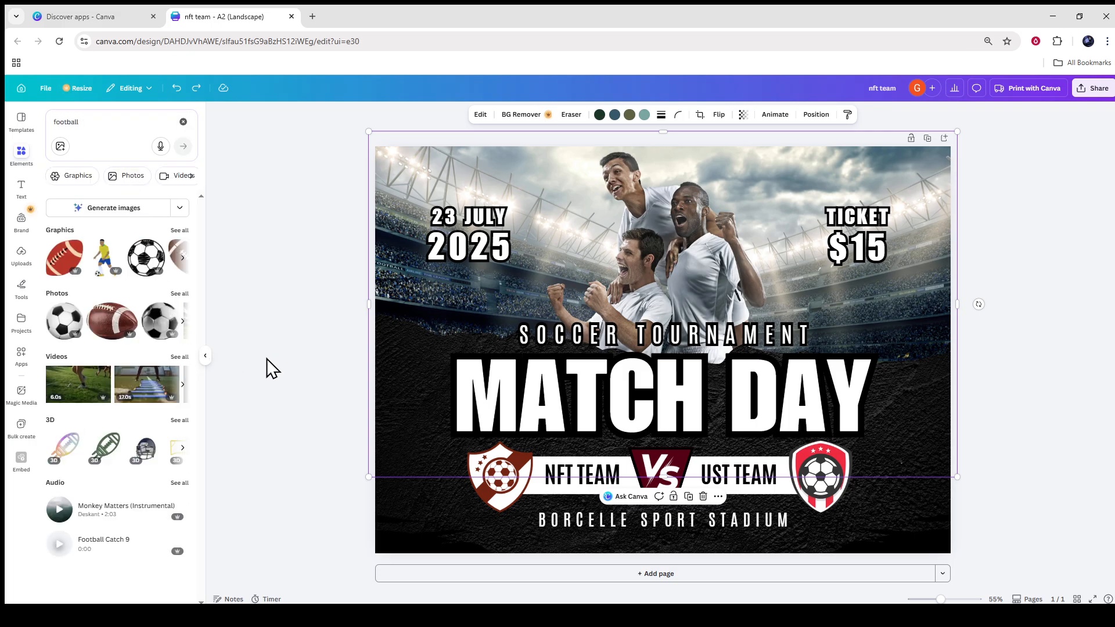
pyautogui.moveTo(61, 321); pyautogui.dragTo(546, 334)
pyautogui.moveTo(816, 308); pyautogui.dragTo(434, 521)
pyautogui.click(304, 442)
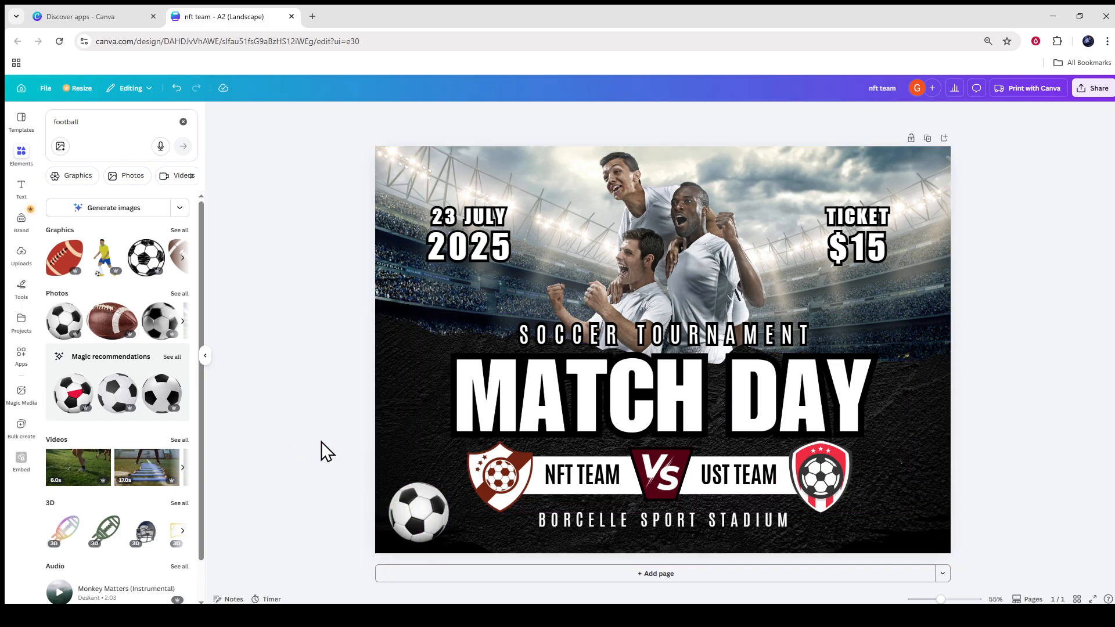
# Fill the poster's lower torn-edge background with the football photo of the player in red kicking a ball.
pyautogui.scroll(-1, 154, 463)
pyautogui.scroll(1, 157, 463)
pyautogui.click(184, 322)
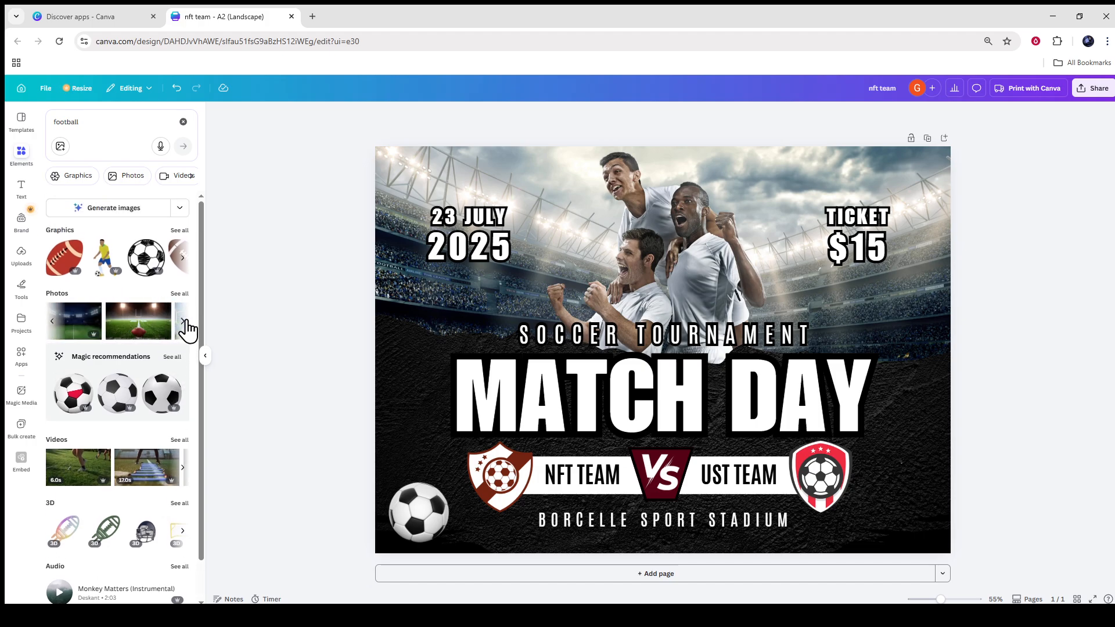
pyautogui.click(185, 322)
pyautogui.click(146, 330)
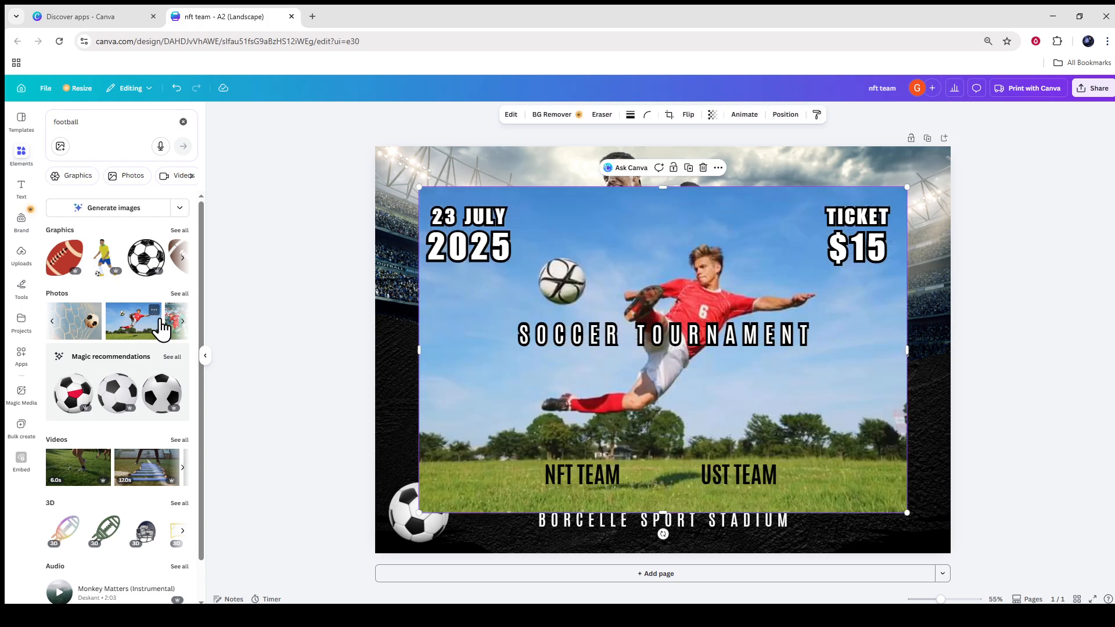
pyautogui.moveTo(753, 270); pyautogui.dragTo(1008, 447)
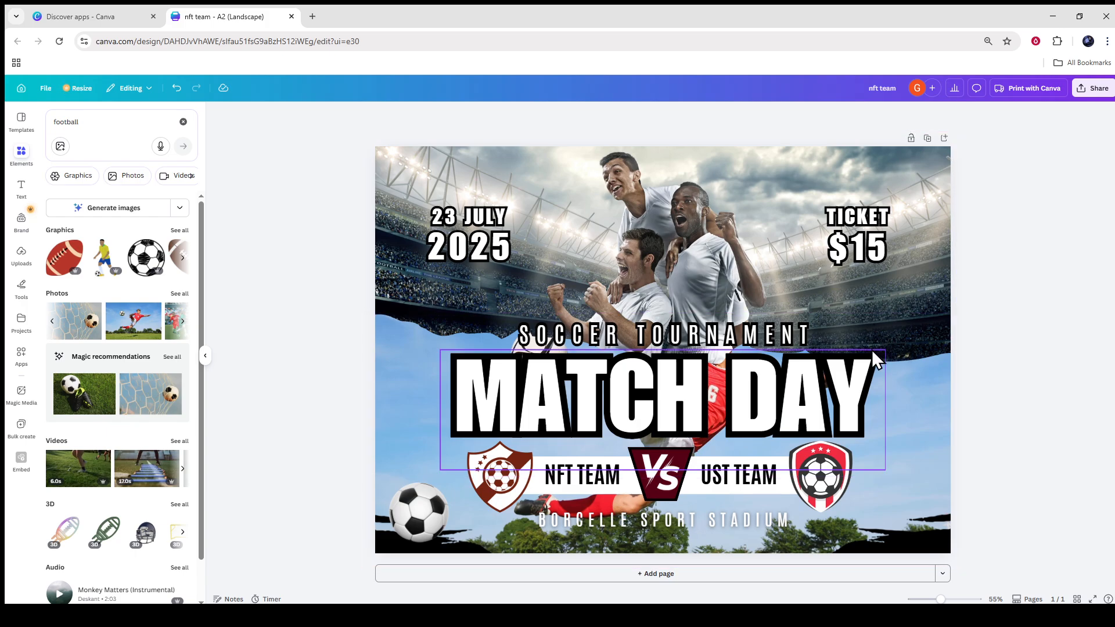
# Change the text colour of the "BORCELLE SPORT STADIUM" line to black.
pyautogui.click(753, 525)
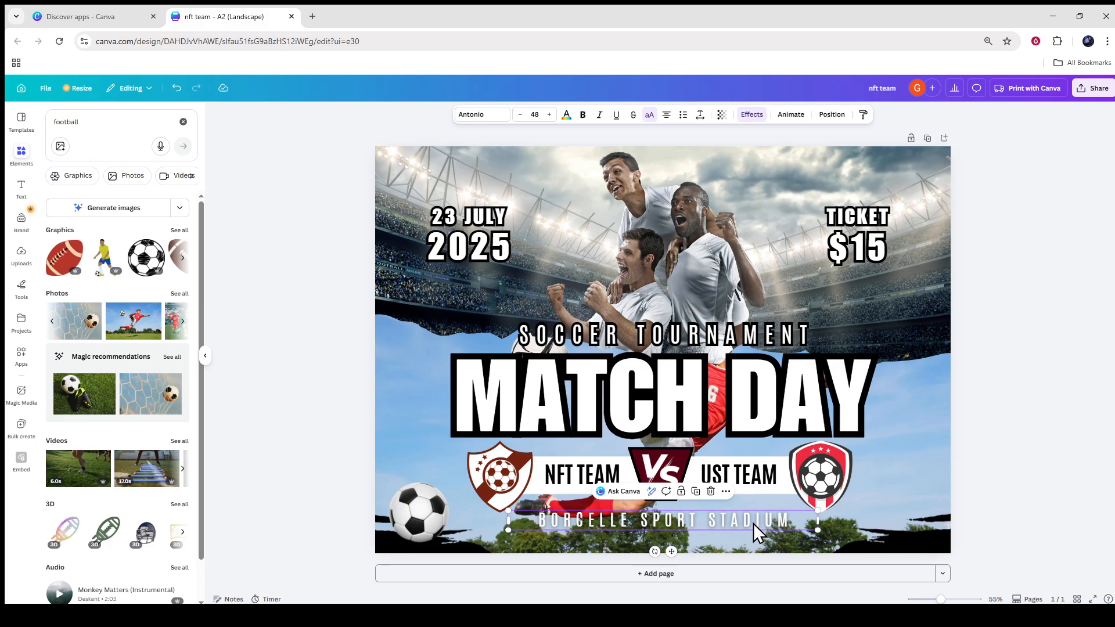
pyautogui.doubleClick(749, 520)
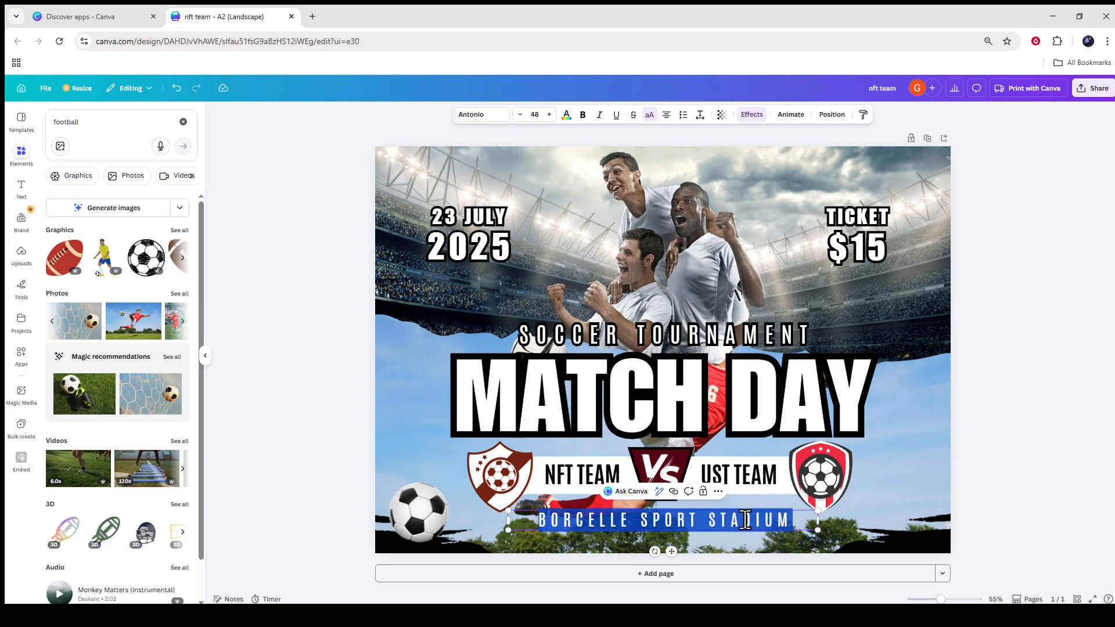
pyautogui.click(753, 115)
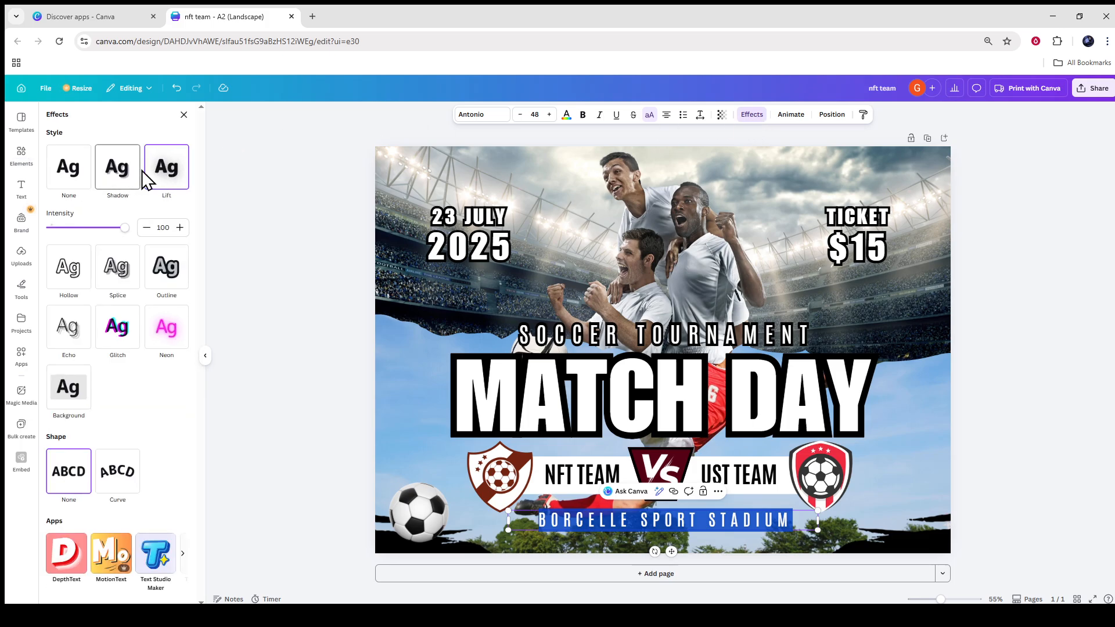
pyautogui.click(566, 115)
pyautogui.click(78, 186)
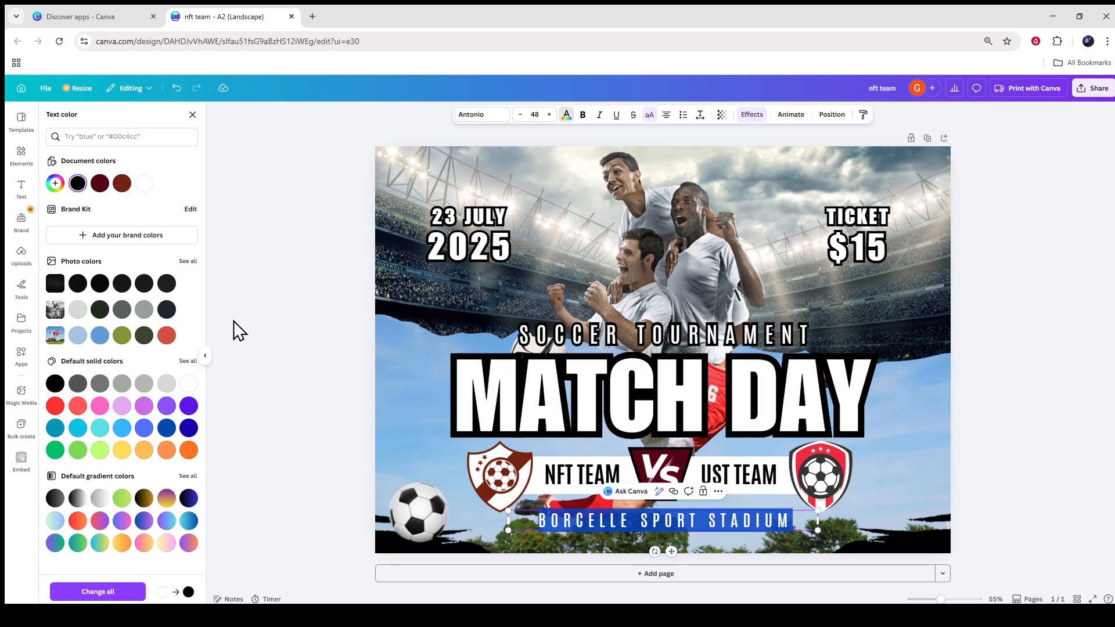
pyautogui.click(233, 321)
pyautogui.click(1087, 453)
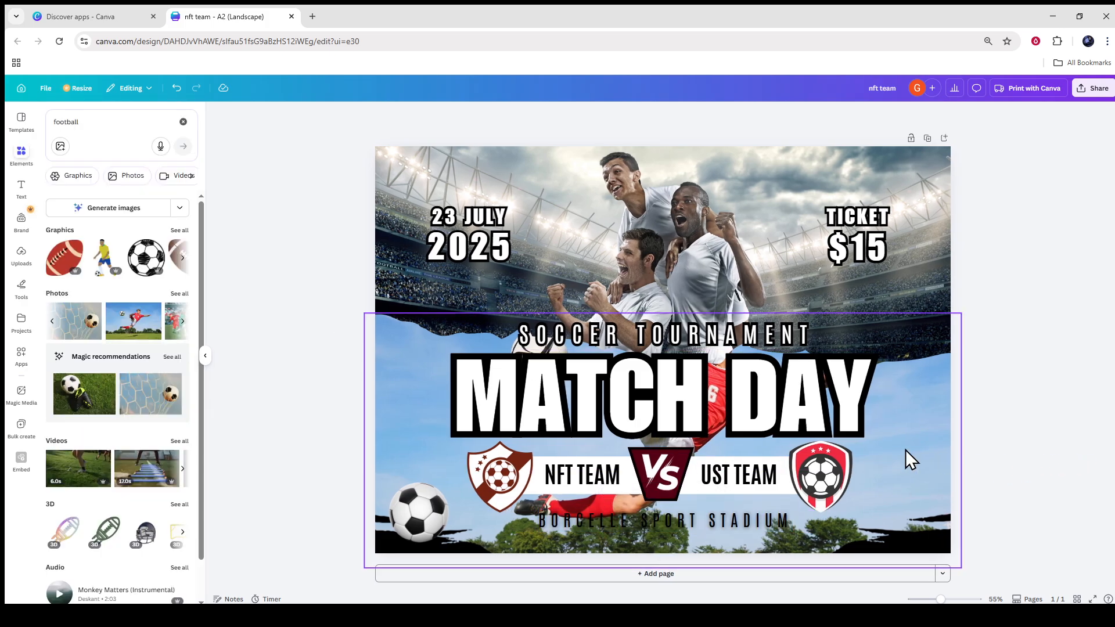
# Change the text colour of the "BORCELLE SPORT STADIUM" line to white.
pyautogui.doubleClick(719, 523)
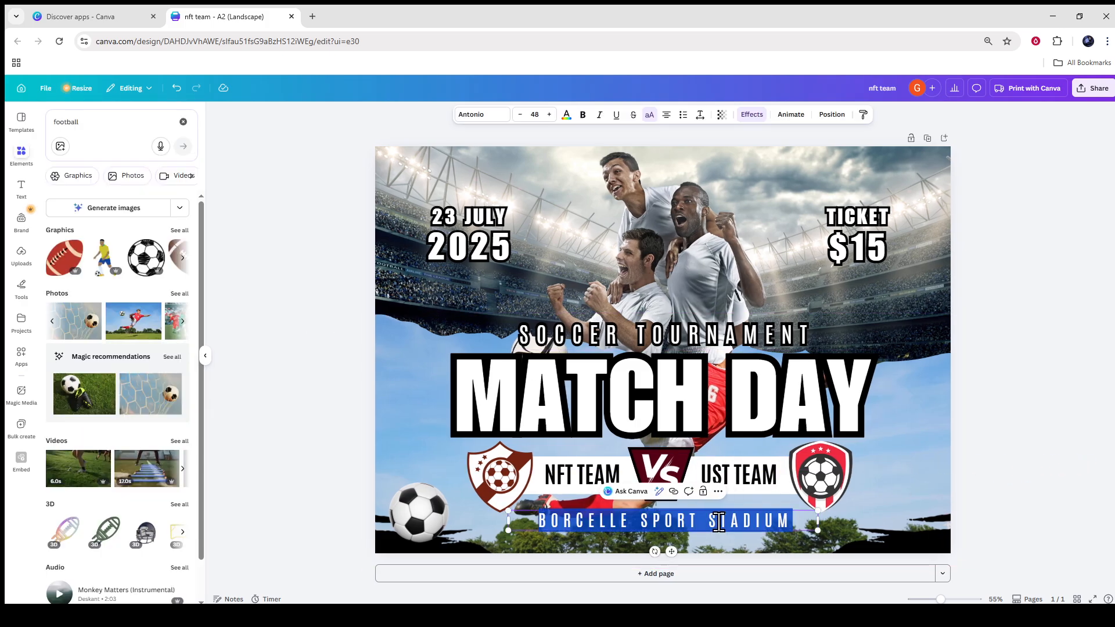
pyautogui.click(566, 117)
pyautogui.click(144, 185)
pyautogui.click(279, 222)
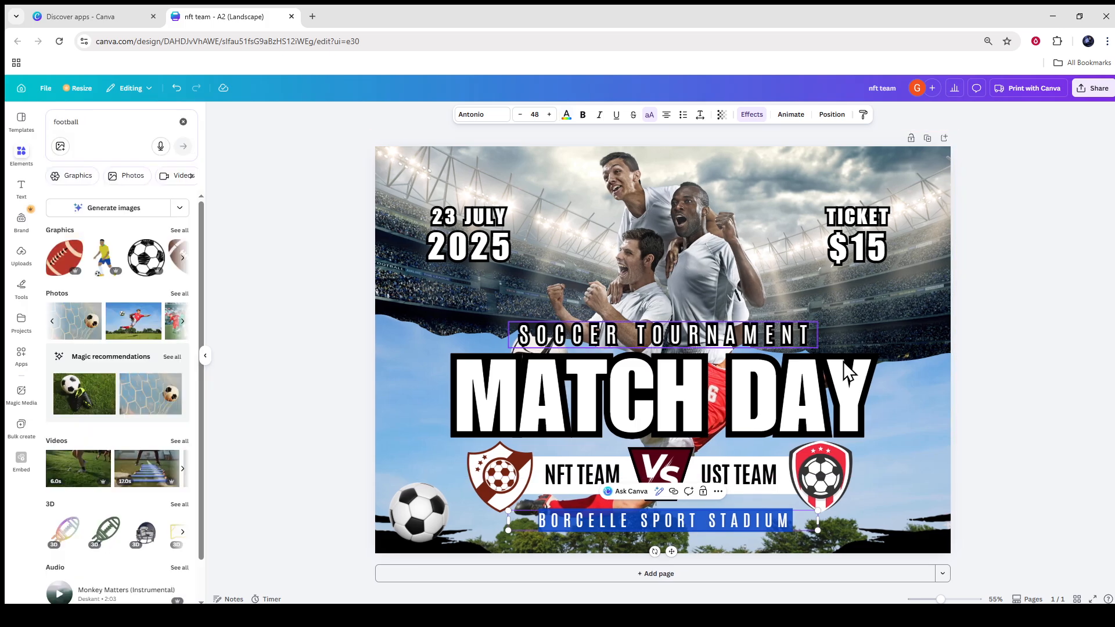
pyautogui.press('Escape')
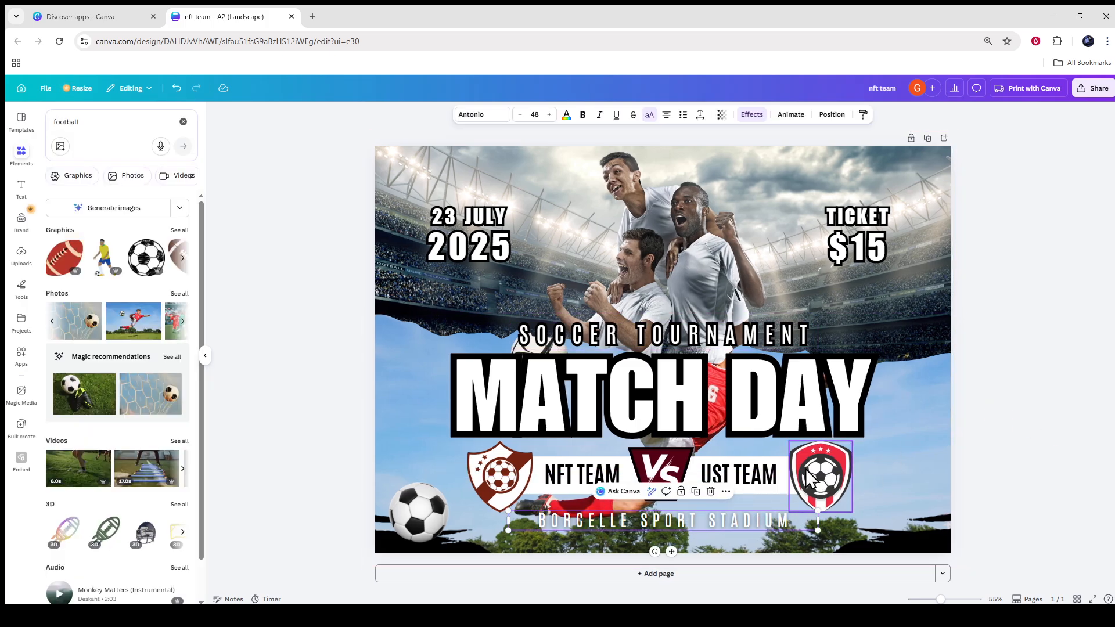
pyautogui.click(1016, 399)
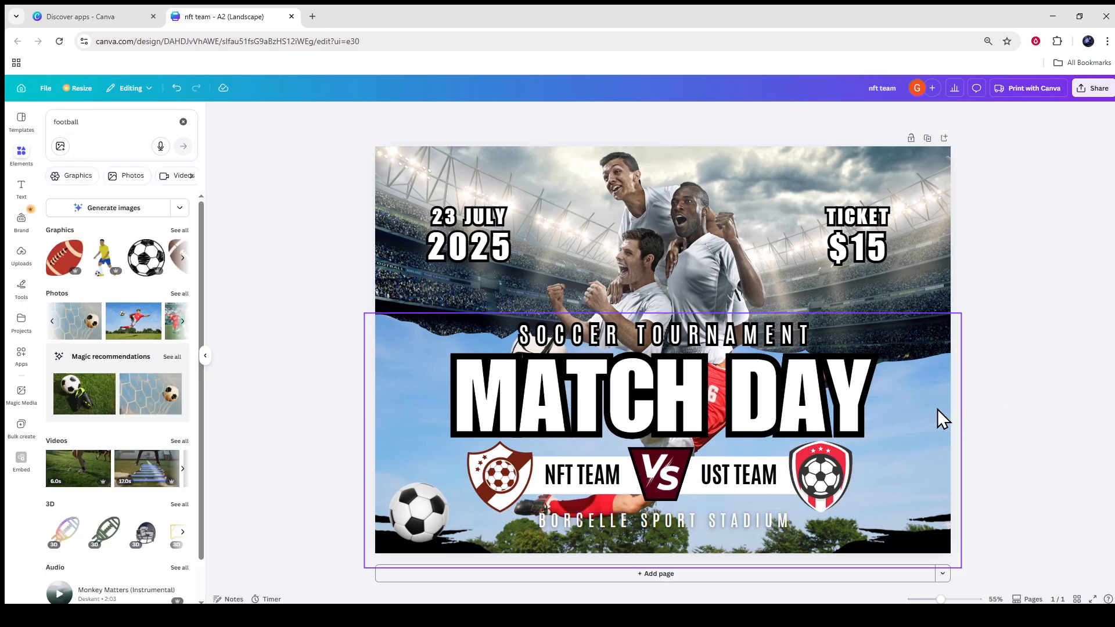
# Examine the finished poster up close and as a whole, hiding the elements list to see the design alone.
pyautogui.scroll(4, 705, 386)
pyautogui.scroll(-4, 698, 378)
pyautogui.scroll(4, 698, 378)
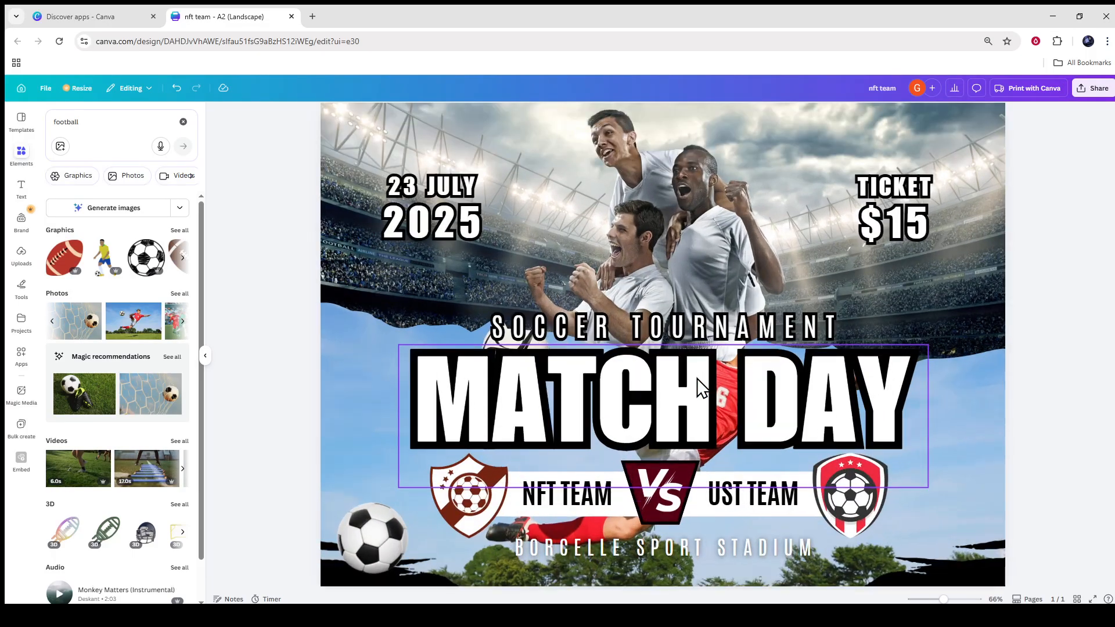
pyautogui.scroll(-3, 636, 389)
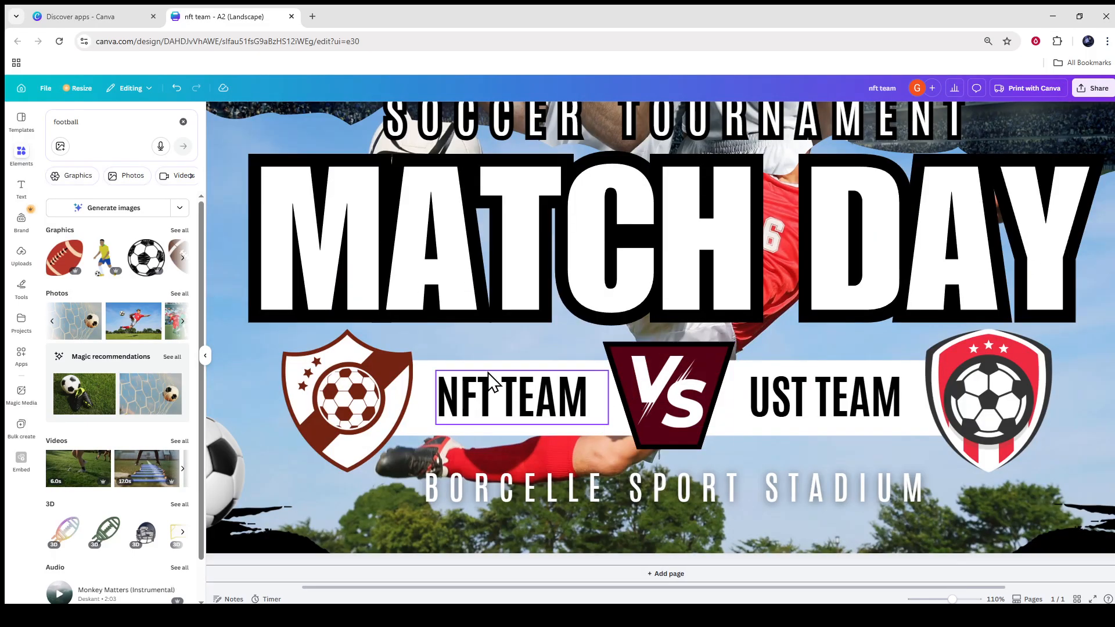
pyautogui.scroll(-4, 790, 393)
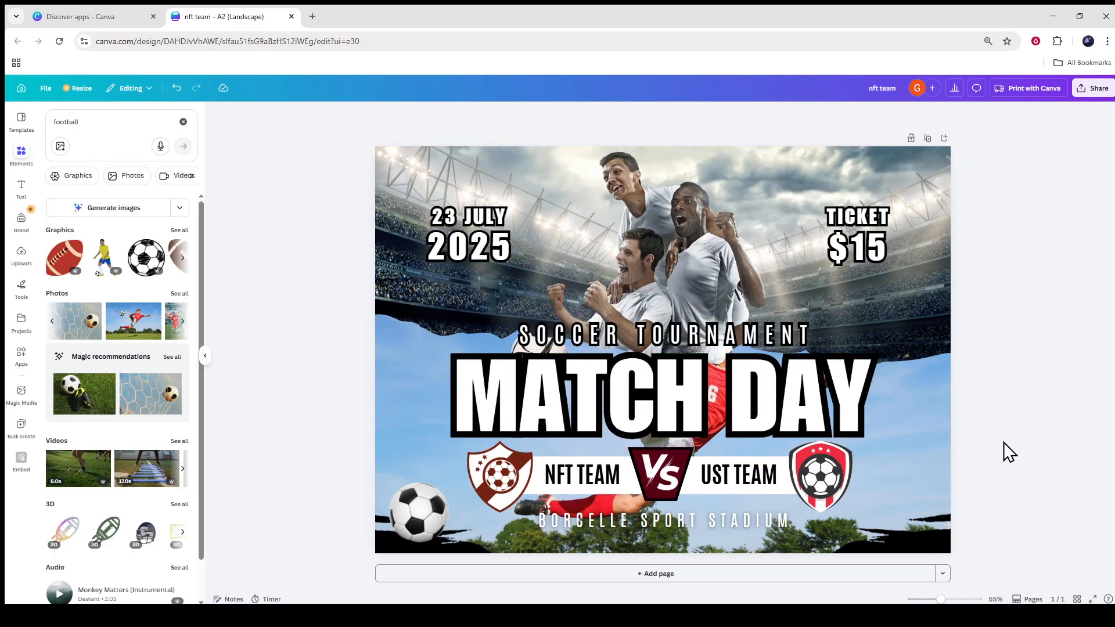
pyautogui.click(204, 356)
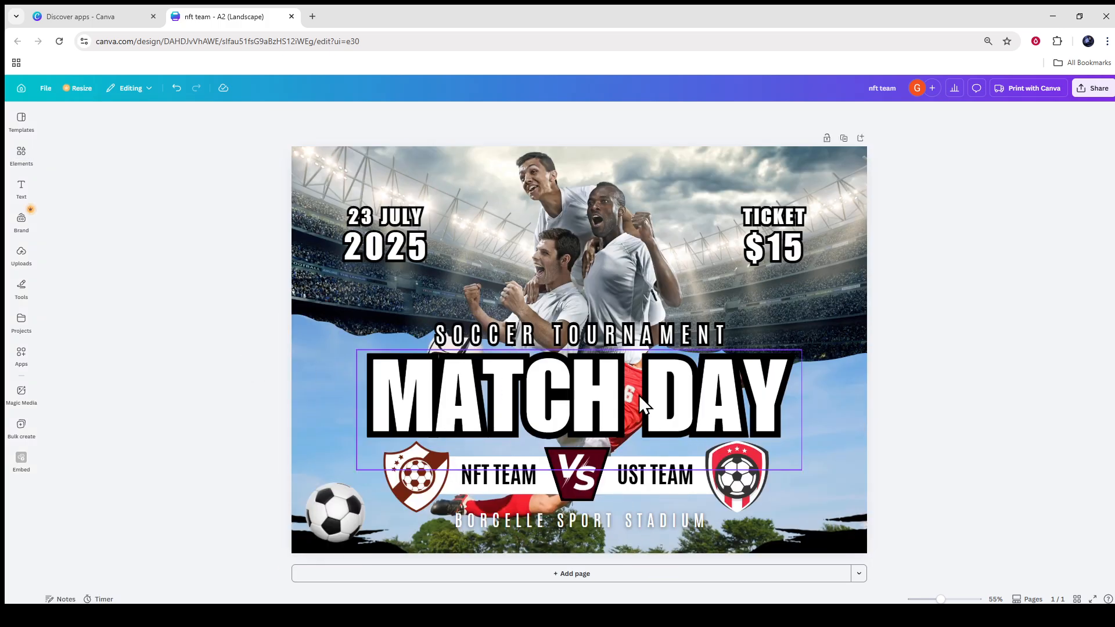
pyautogui.scroll(1, 680, 376)
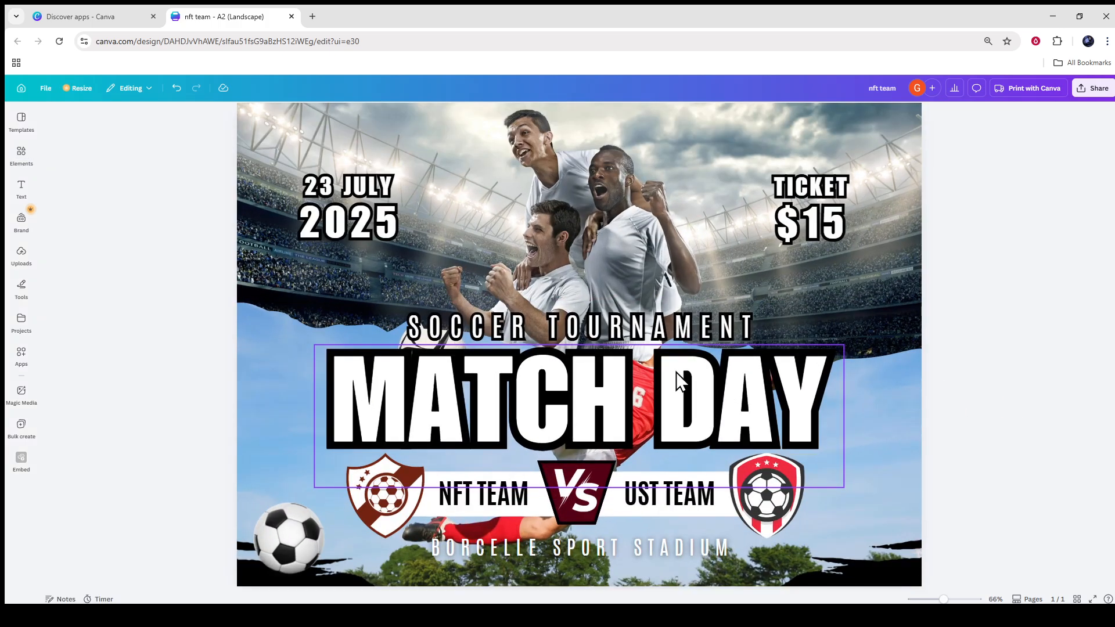
pyautogui.click(481, 327)
pyautogui.click(811, 224)
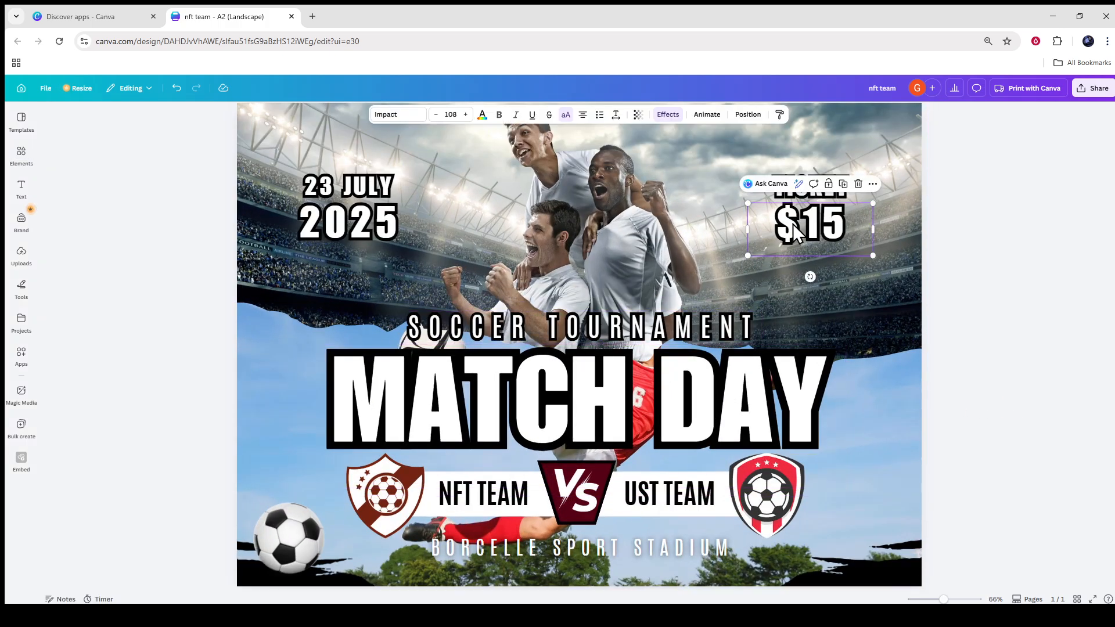
pyautogui.click(939, 246)
pyautogui.scroll(1, 936, 249)
pyautogui.click(858, 236)
pyautogui.click(796, 296)
pyautogui.moveTo(639, 257); pyautogui.dragTo(615, 421)
pyautogui.hotkey('ctrl', 'z')
pyautogui.click(1013, 330)
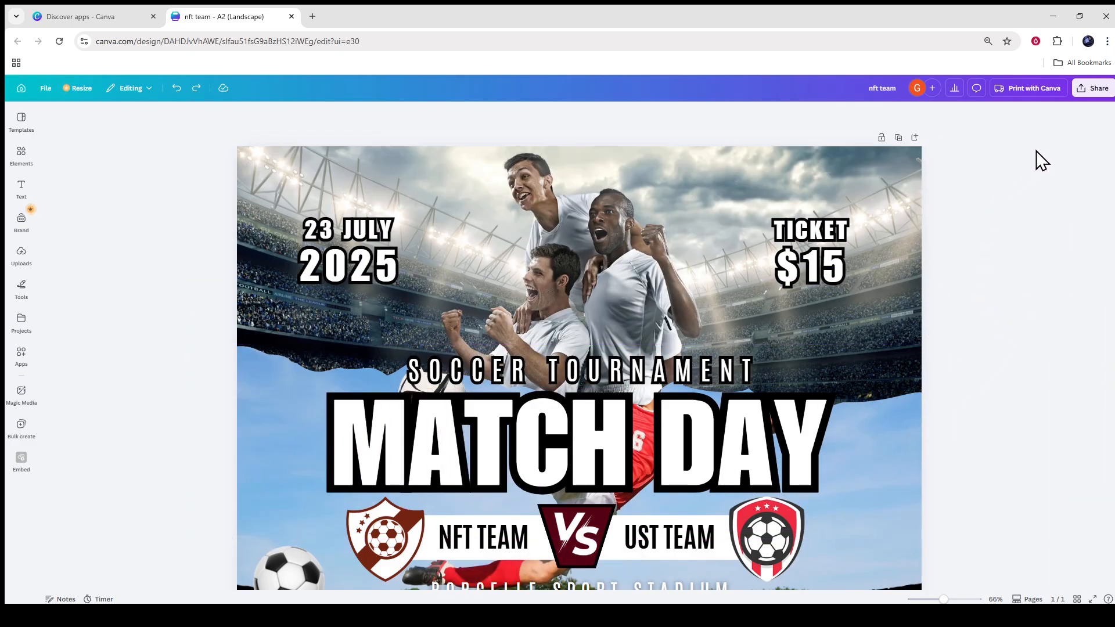
# Open the poster's download settings and choose PNG as the file type.
pyautogui.click(1091, 93)
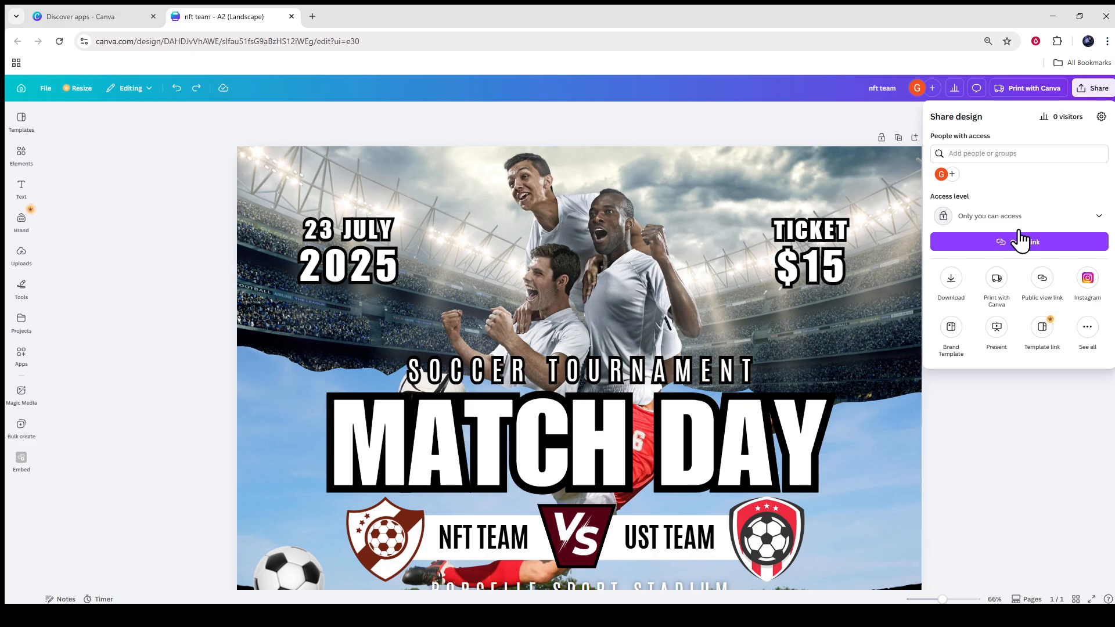
pyautogui.click(951, 281)
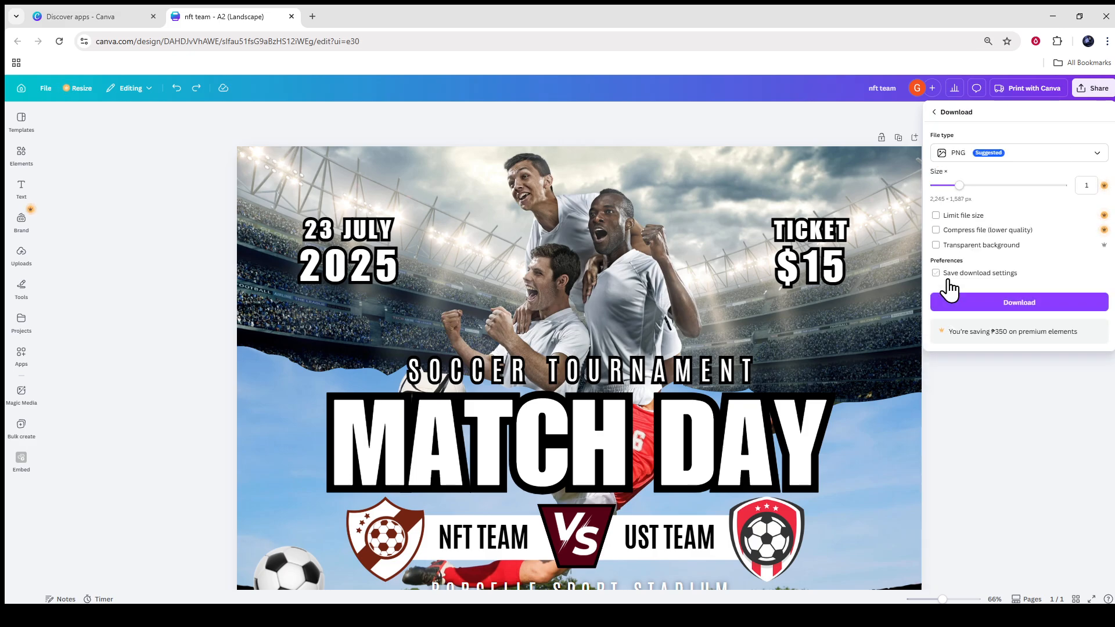
pyautogui.click(1022, 160)
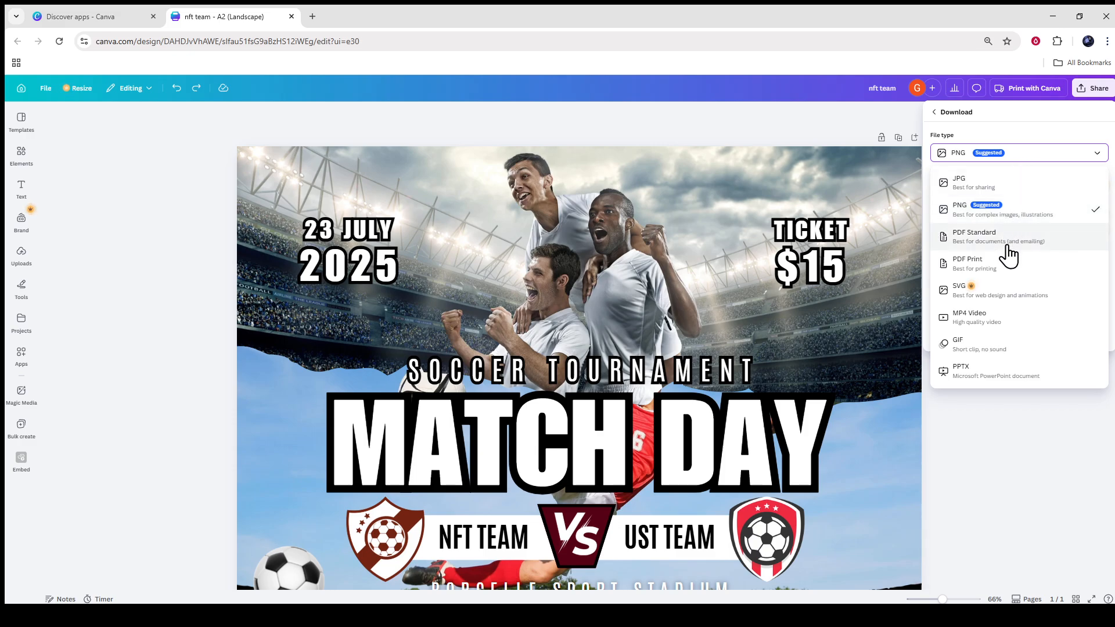
pyautogui.click(1017, 213)
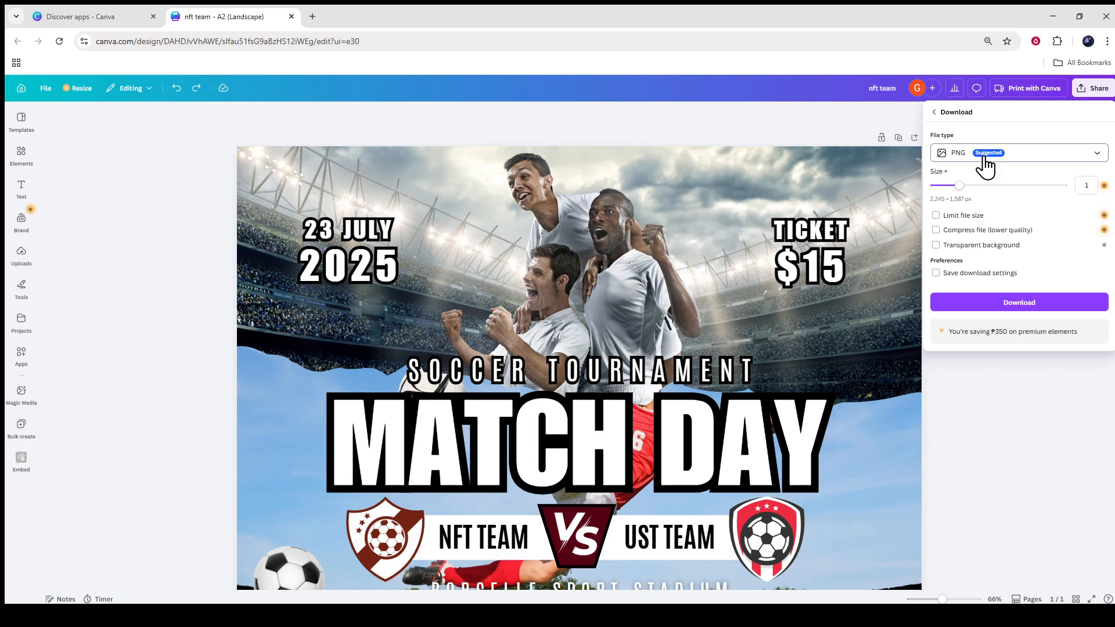
# Try JPG and PDF Standard as file types for the poster download.
pyautogui.click(985, 159)
pyautogui.click(984, 183)
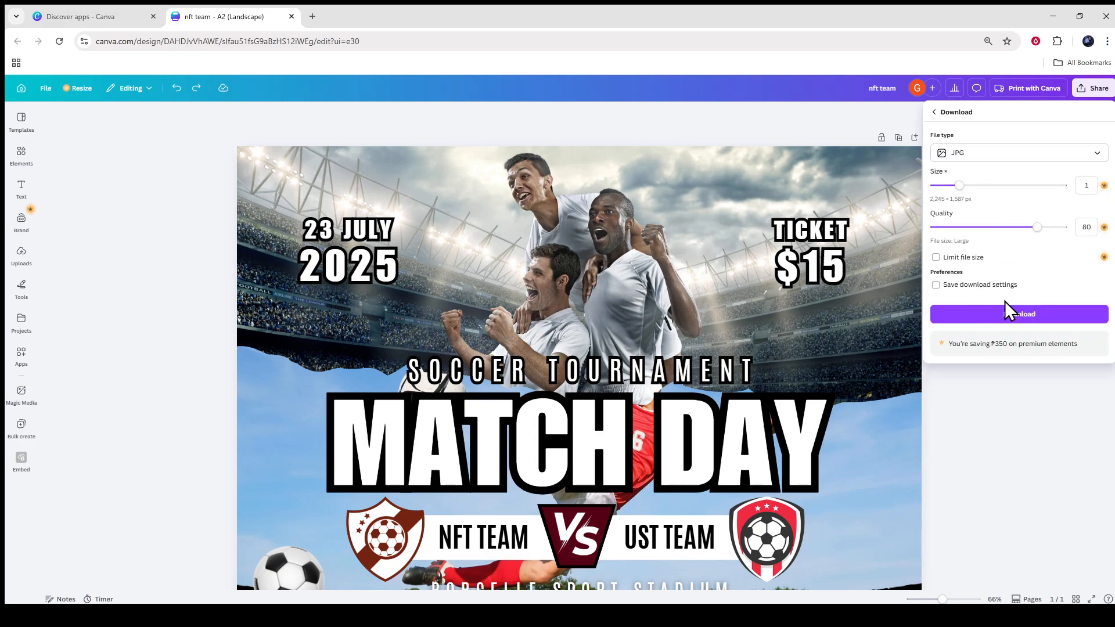
pyautogui.click(1014, 158)
pyautogui.click(996, 230)
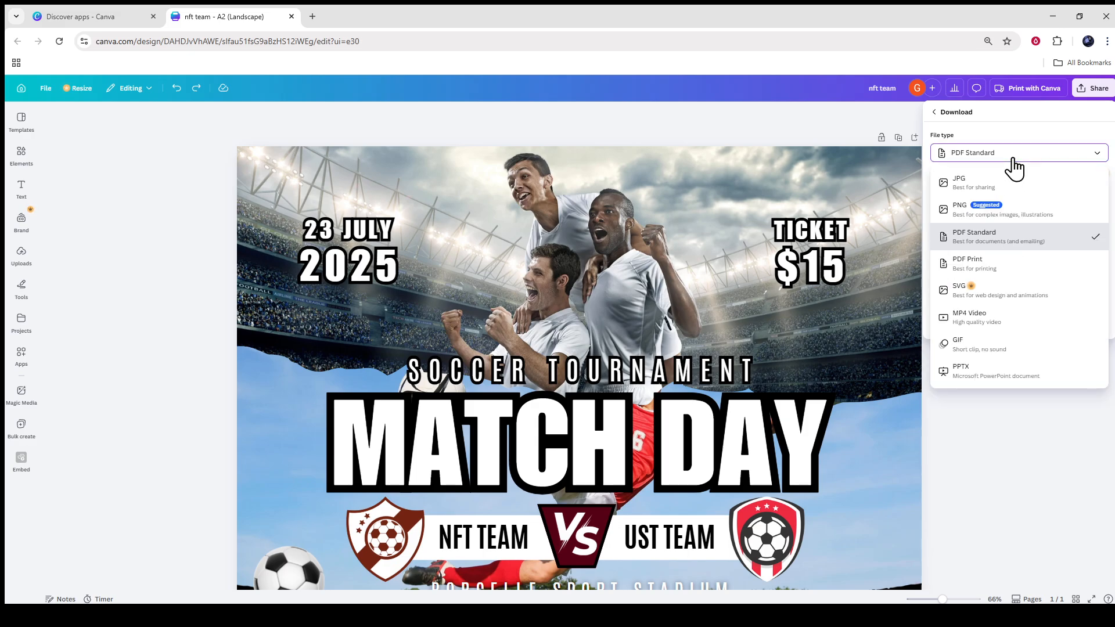
# Set the file type to PNG and download the poster.
pyautogui.click(991, 210)
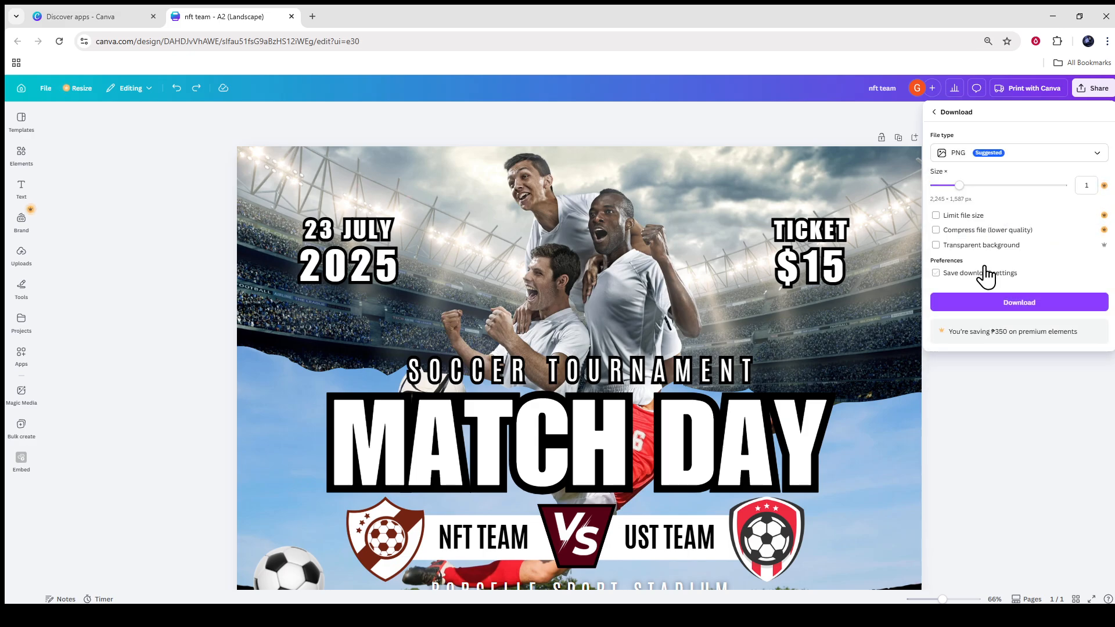
pyautogui.click(1002, 298)
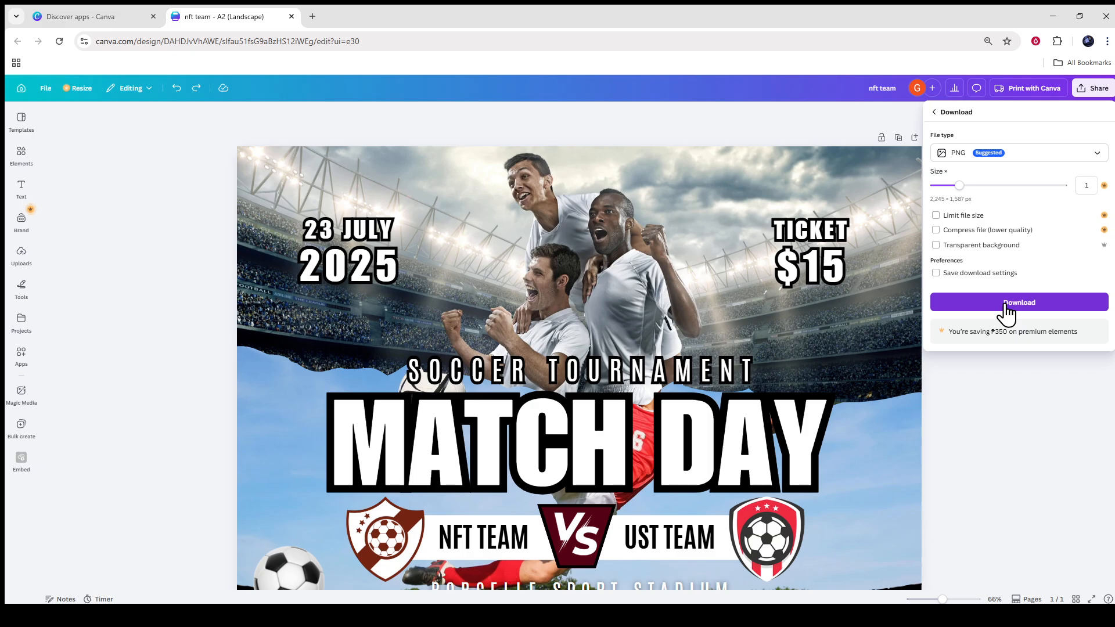